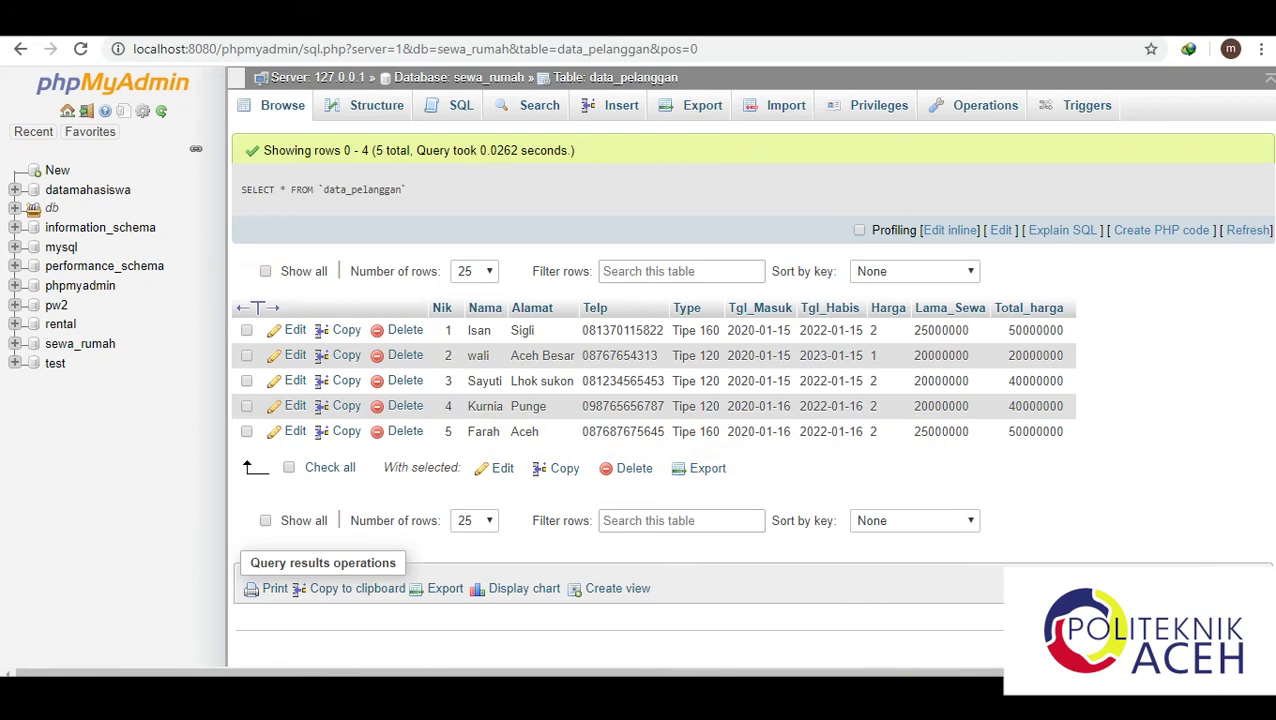
# Switch to the house-rental customer form and look up the fourth customer's record by its Nik
pyautogui.hotkey('alt', 'Tab')
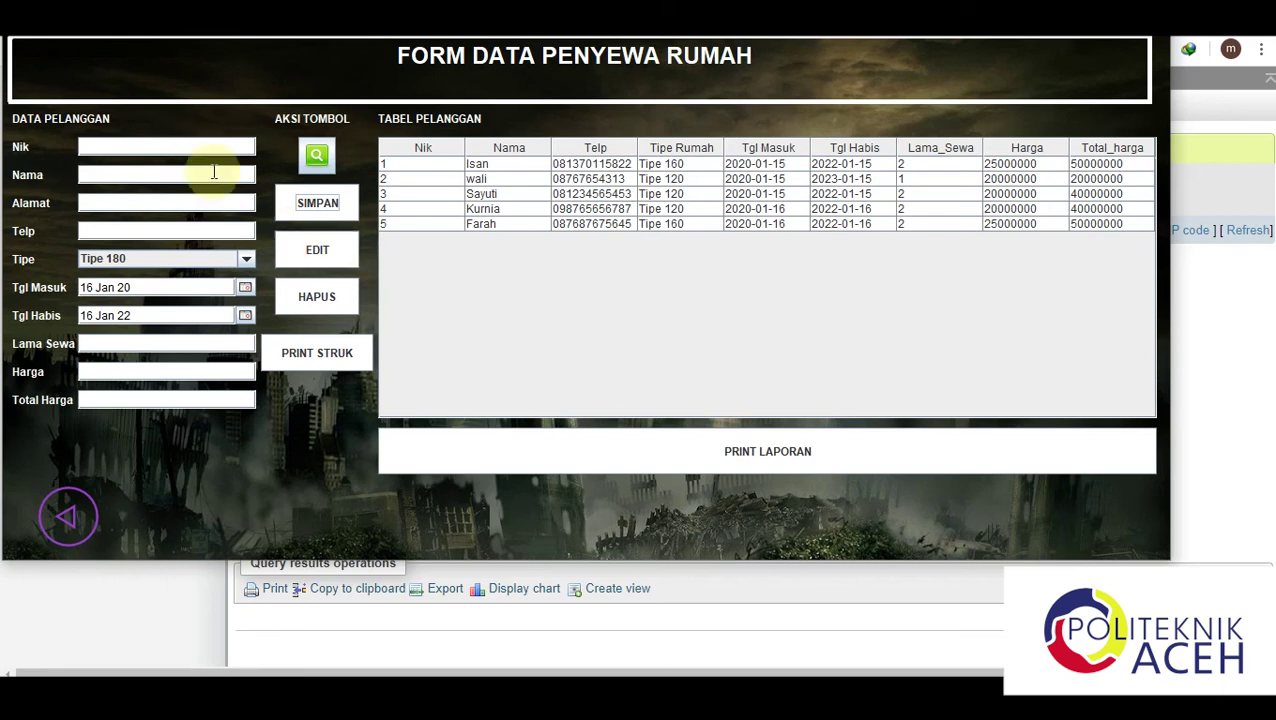
pyautogui.click(186, 149)
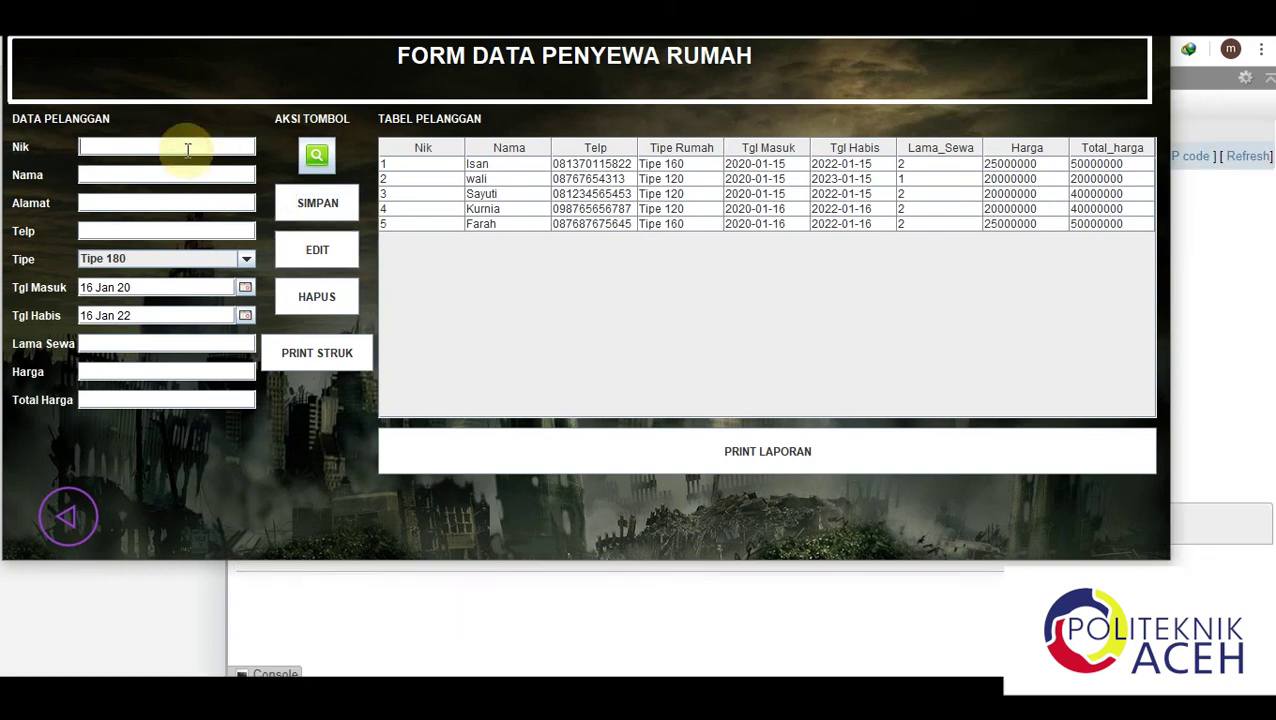
pyautogui.write('4')
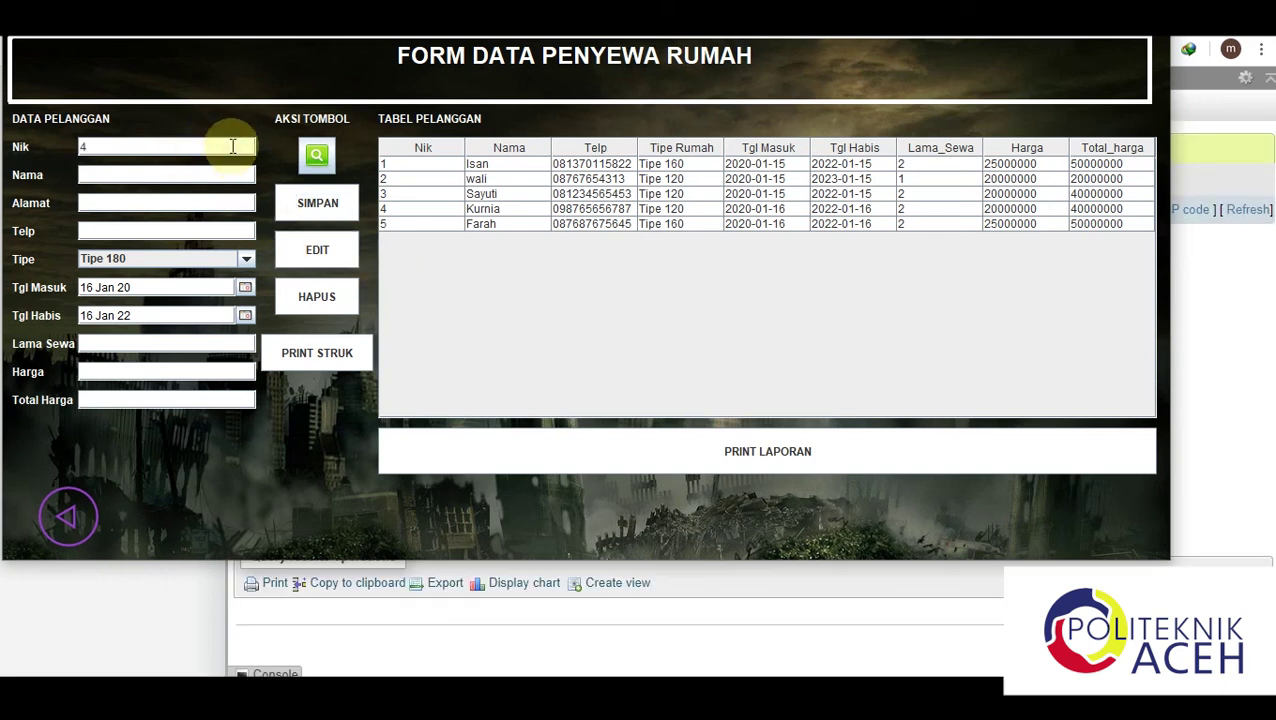
pyautogui.click(316, 156)
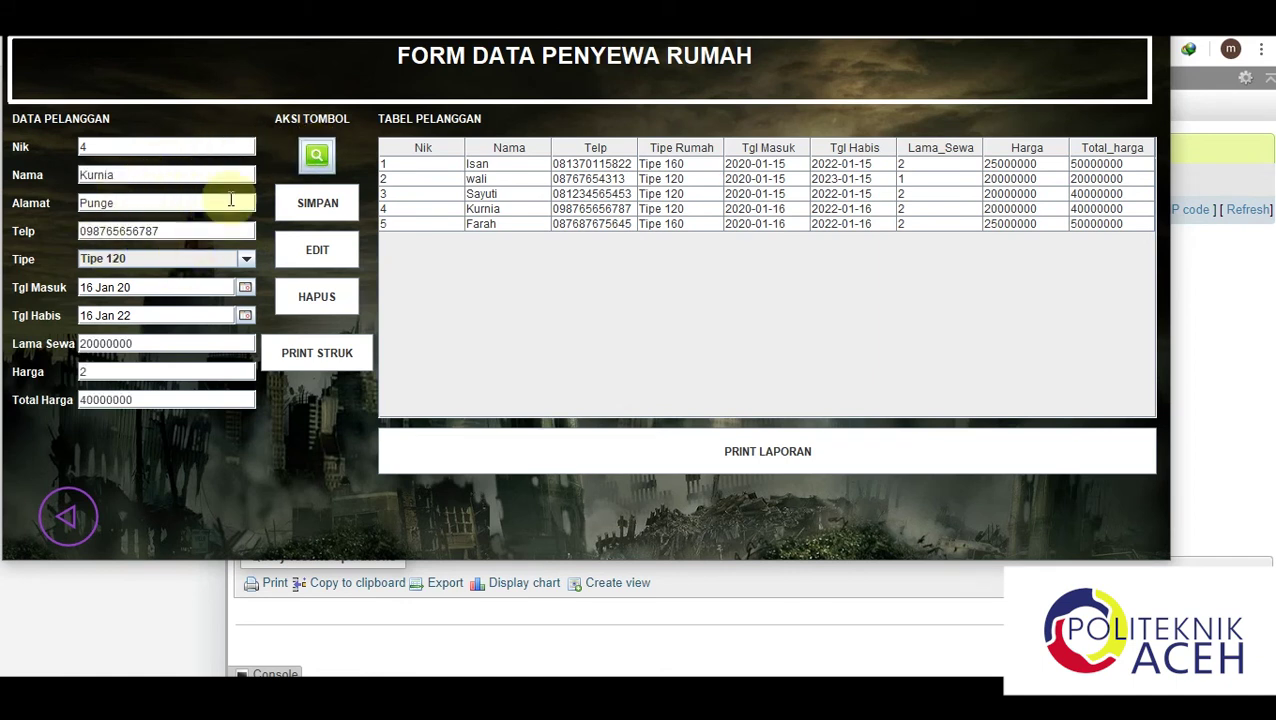
# Replace the loaded customer's name with the new first name and save the record update
pyautogui.click(117, 176)
pyautogui.press('BackSpace')
pyautogui.press('BackSpace')
pyautogui.press('BackSpace')
pyautogui.press('BackSpace')
pyautogui.press('BackSpace')
pyautogui.press('BackSpace')
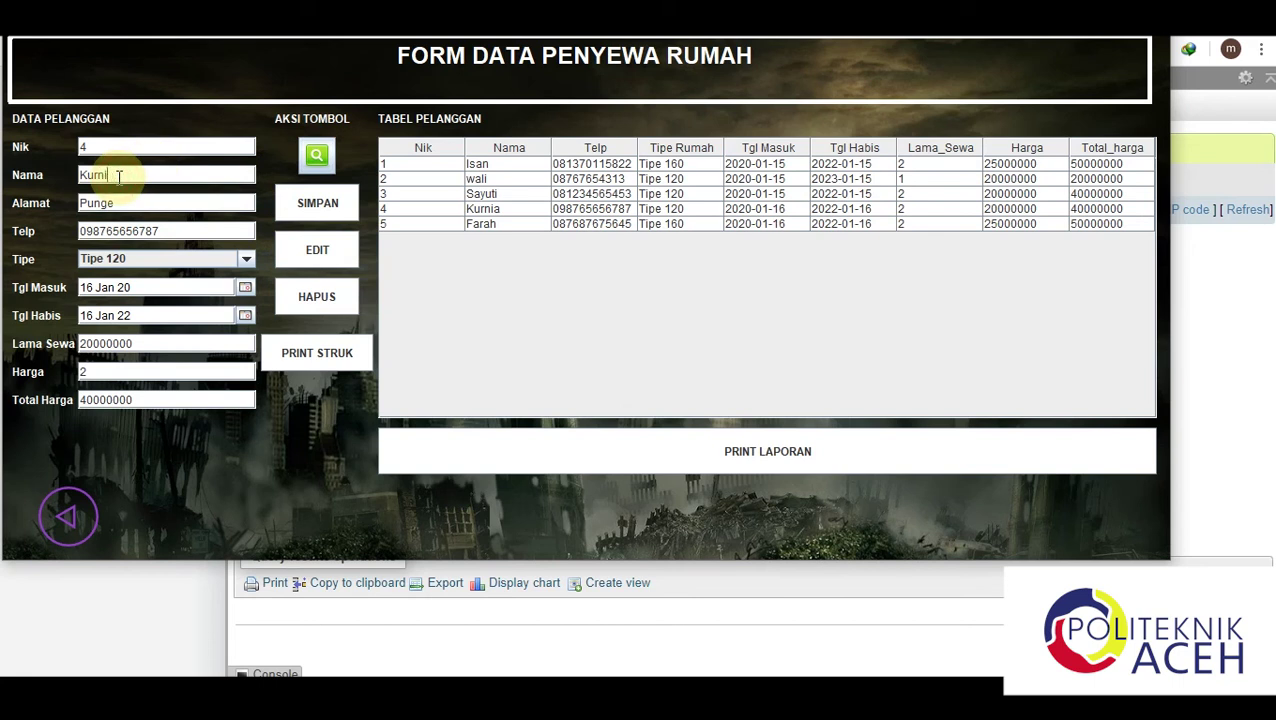
pyautogui.write('Putri')
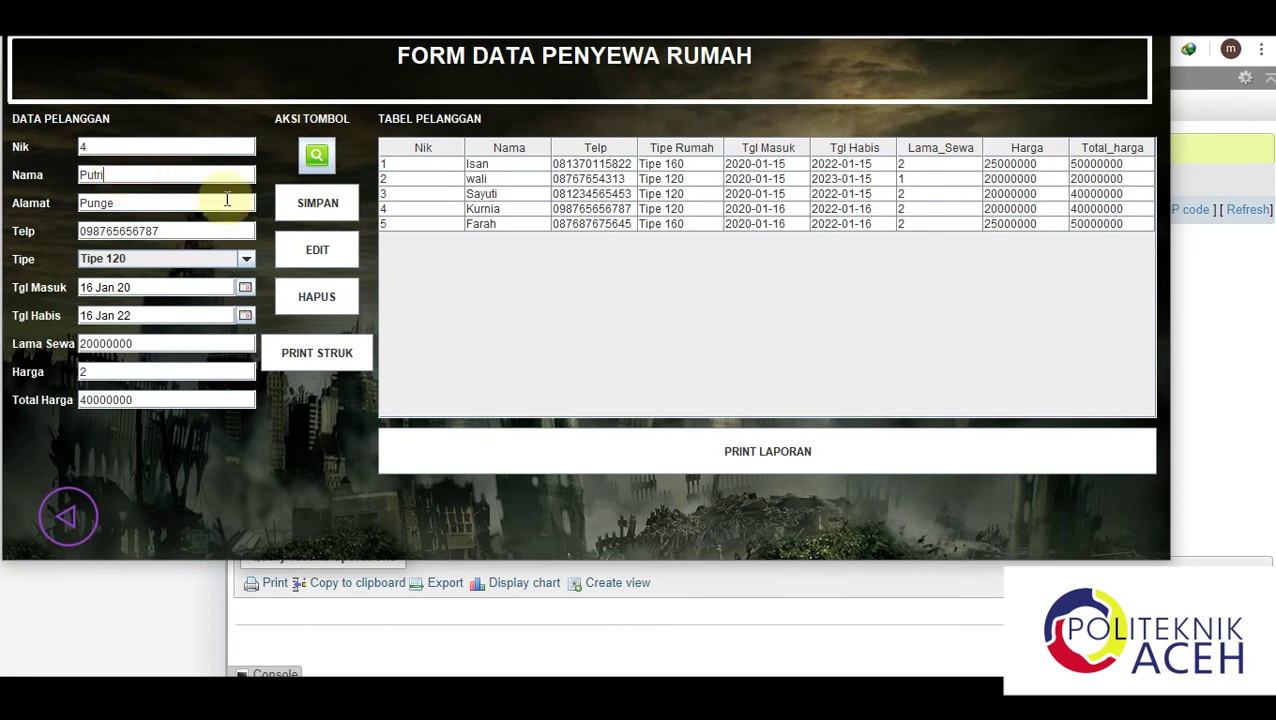
pyautogui.click(318, 250)
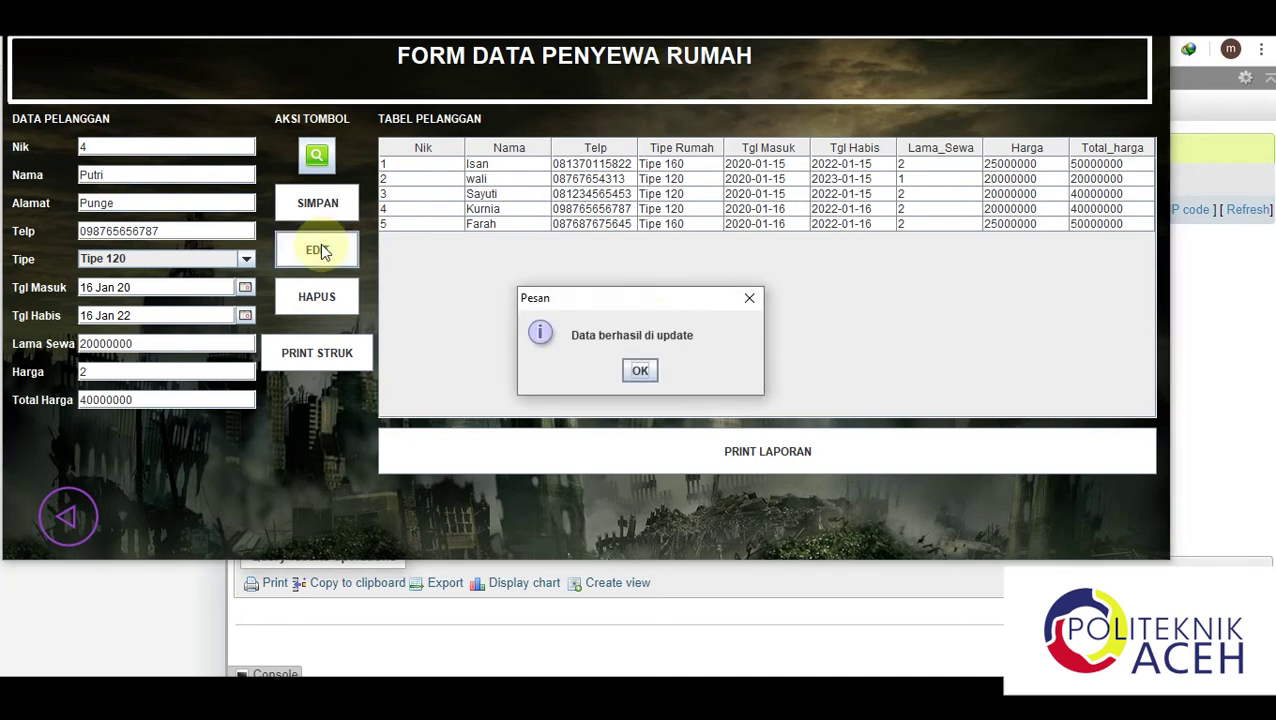
pyautogui.click(641, 370)
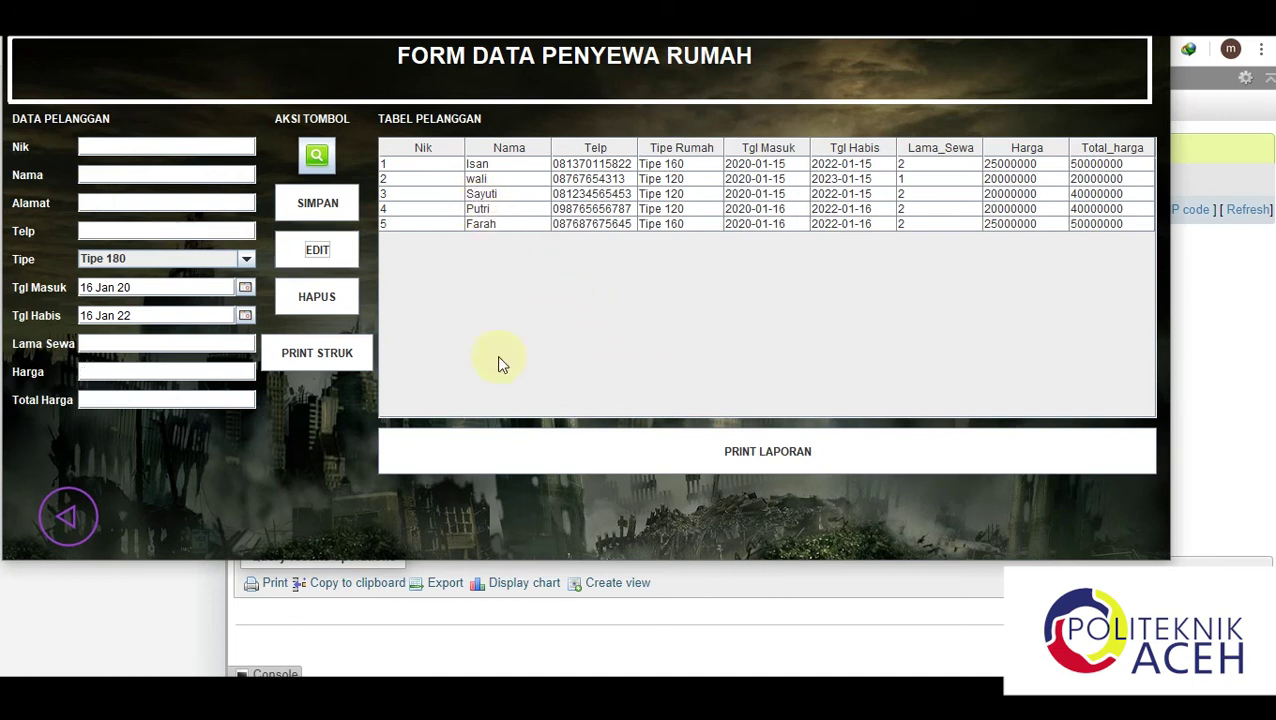
# Switch to phpMyAdmin and reload the data_pelanggan table to check the edited customer record
pyautogui.click(541, 614)
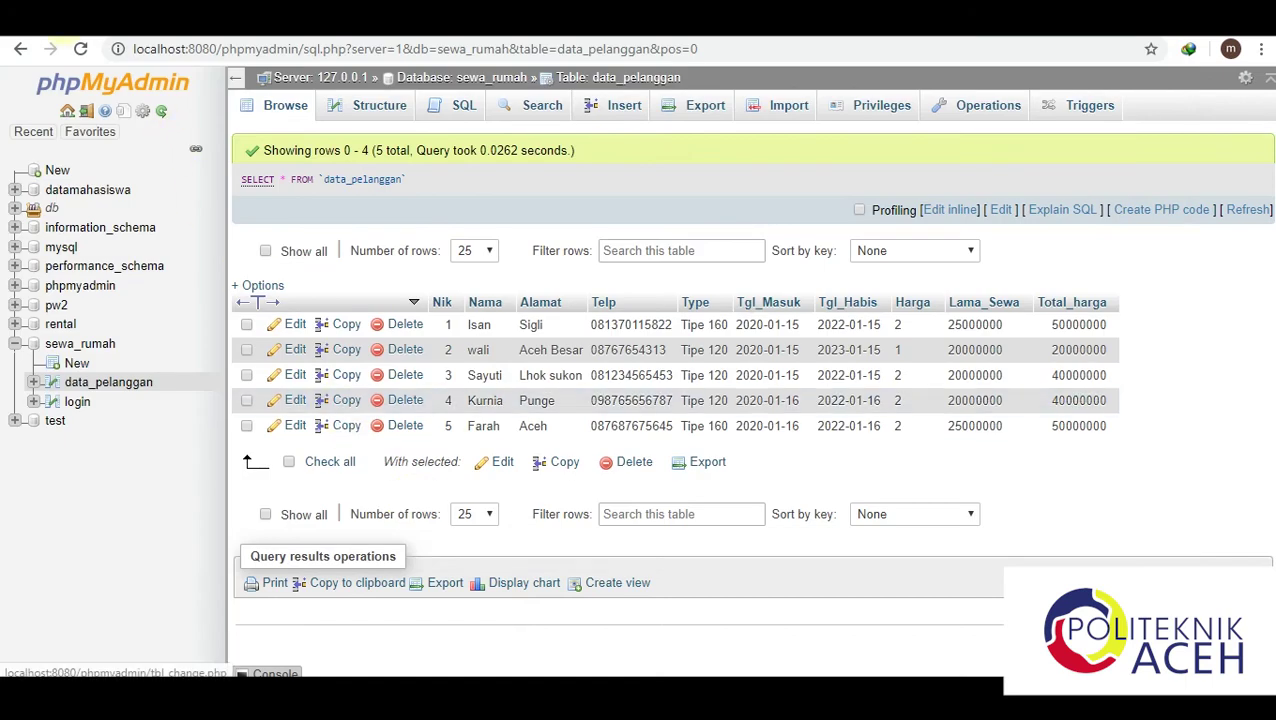
pyautogui.click(85, 52)
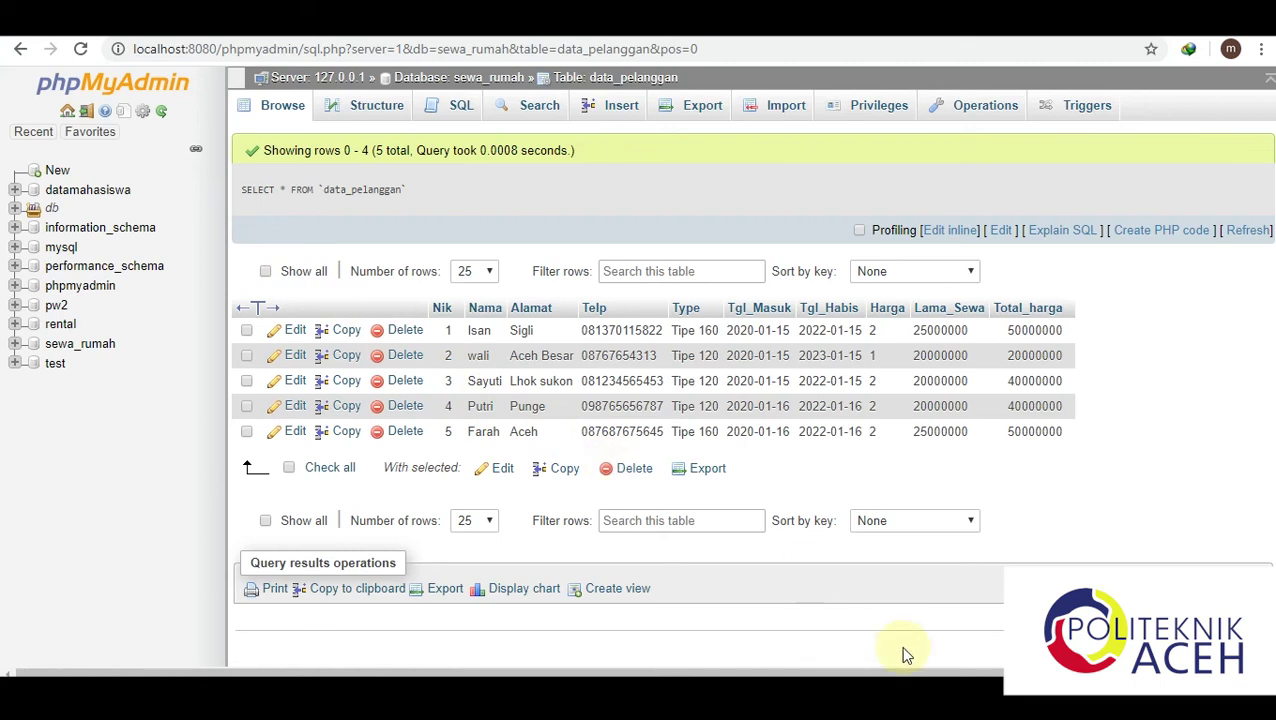
pyautogui.scroll(-1, 906, 655)
# Switch back to the rental form, look up the fifth customer's record by its Nik and delete it
pyautogui.click(897, 680)
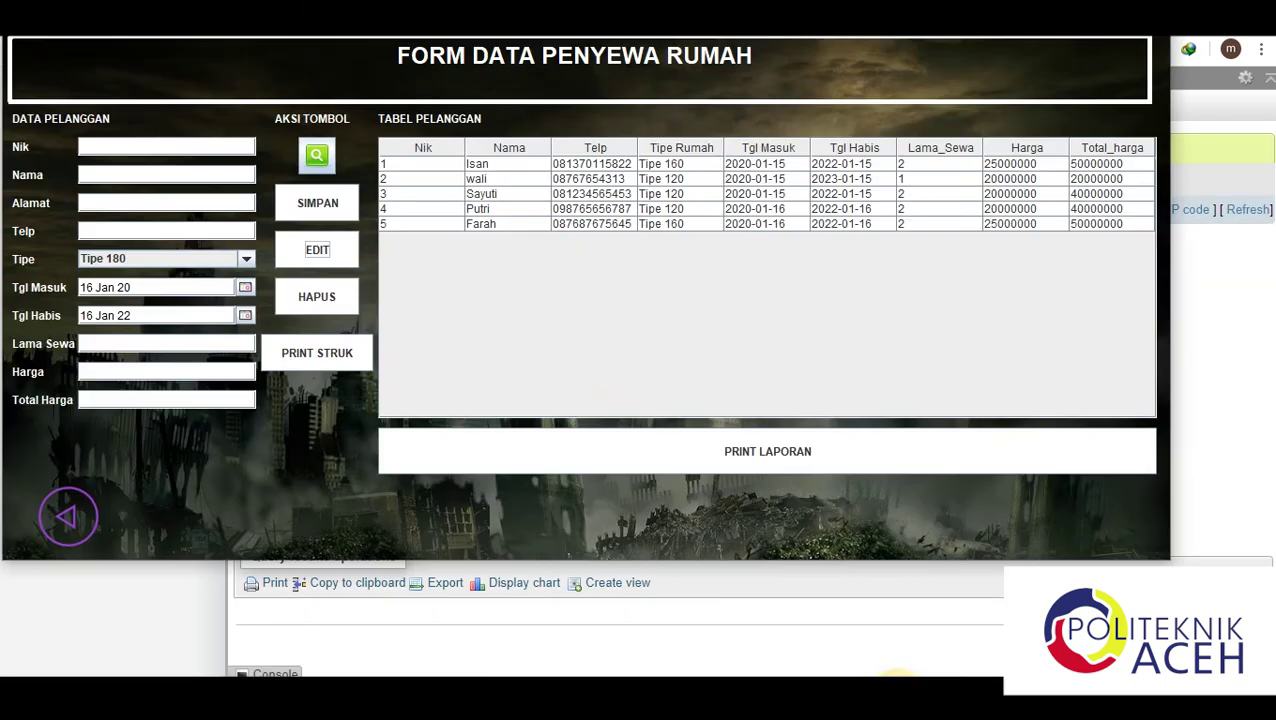
pyautogui.click(182, 142)
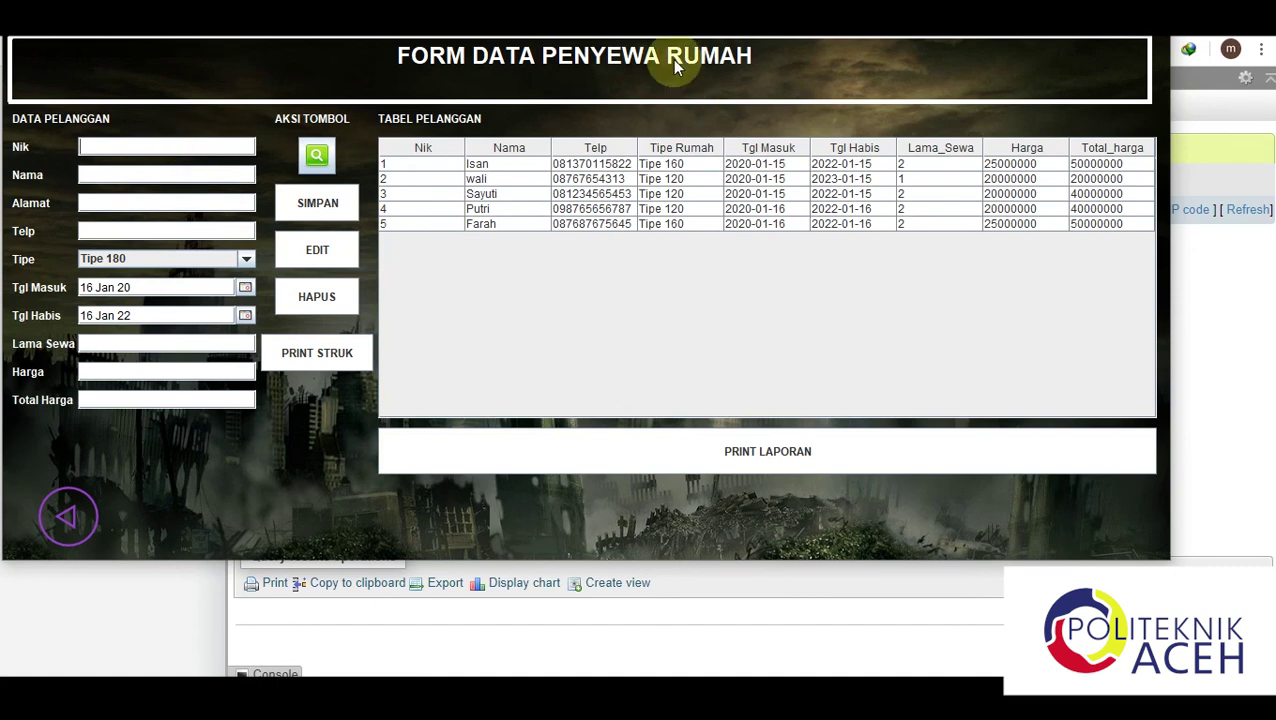
pyautogui.write('5')
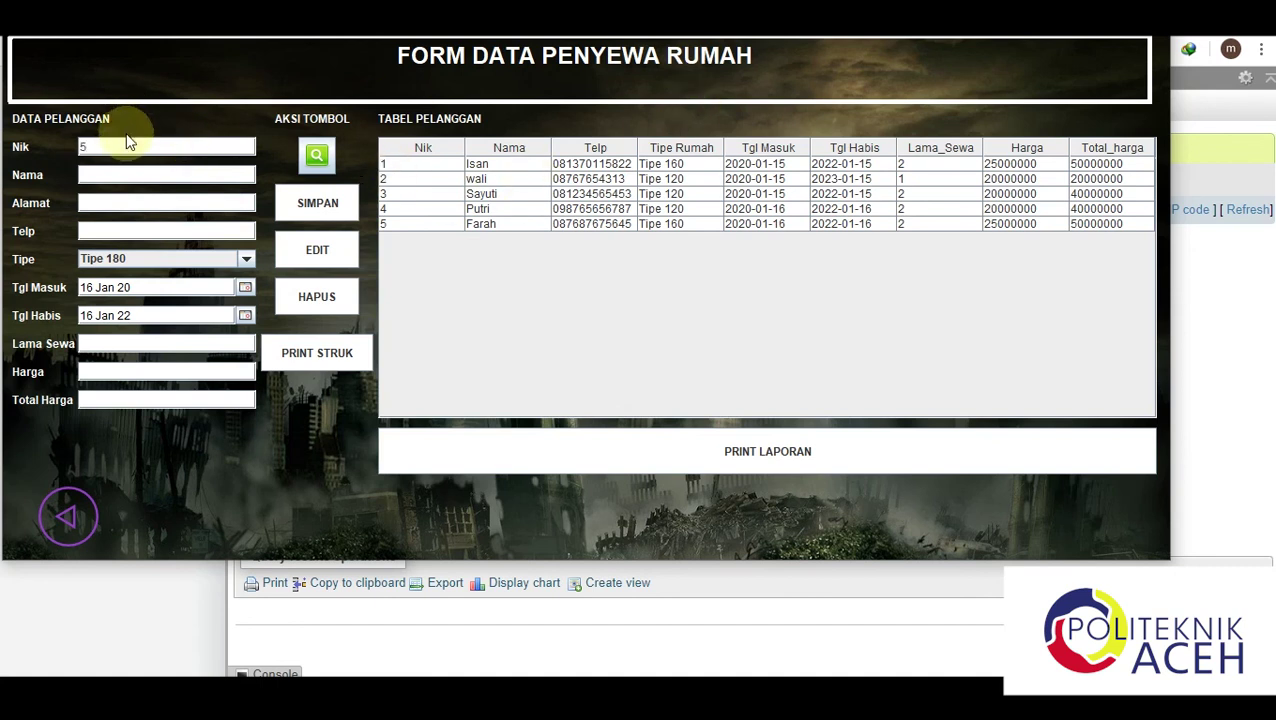
pyautogui.click(317, 155)
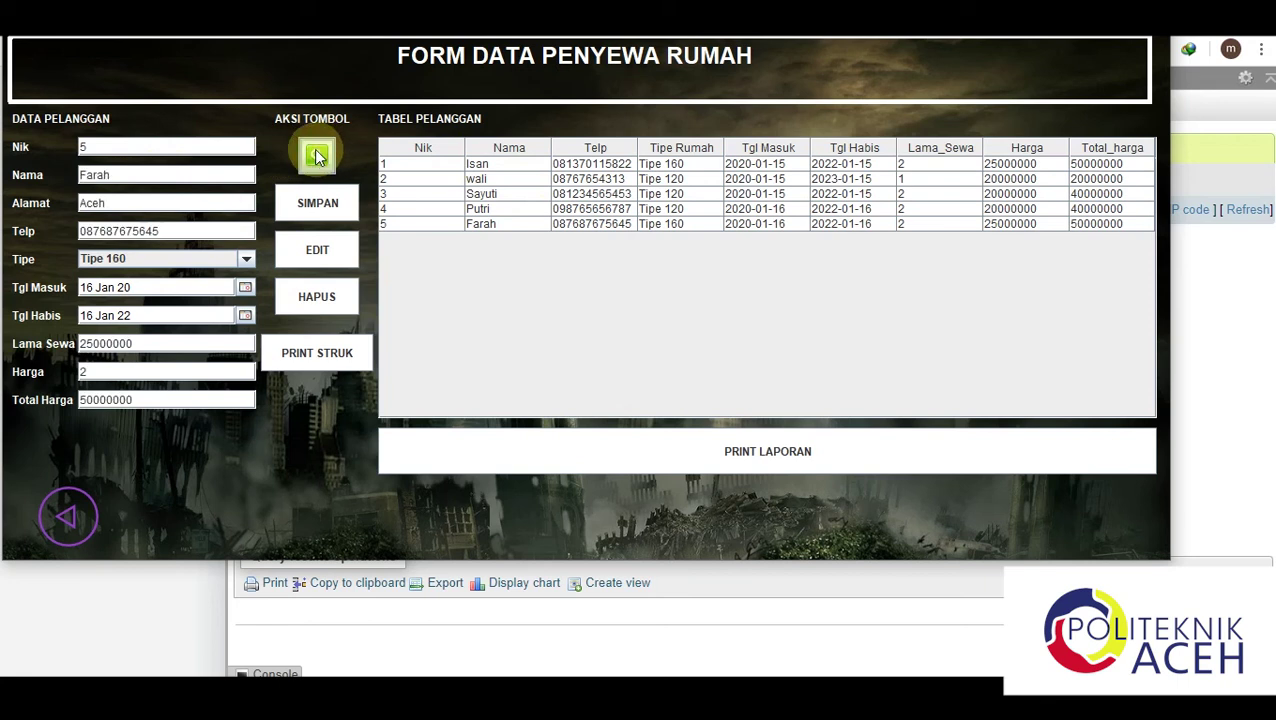
pyautogui.click(326, 298)
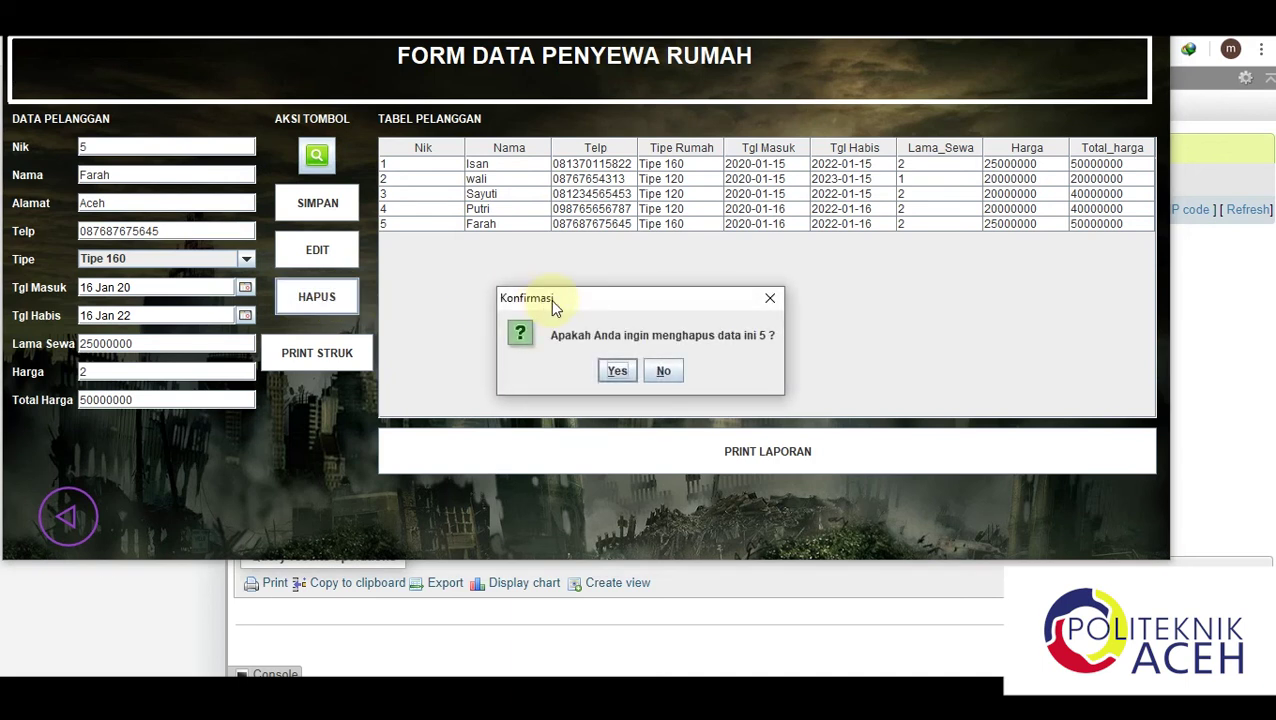
pyautogui.click(614, 372)
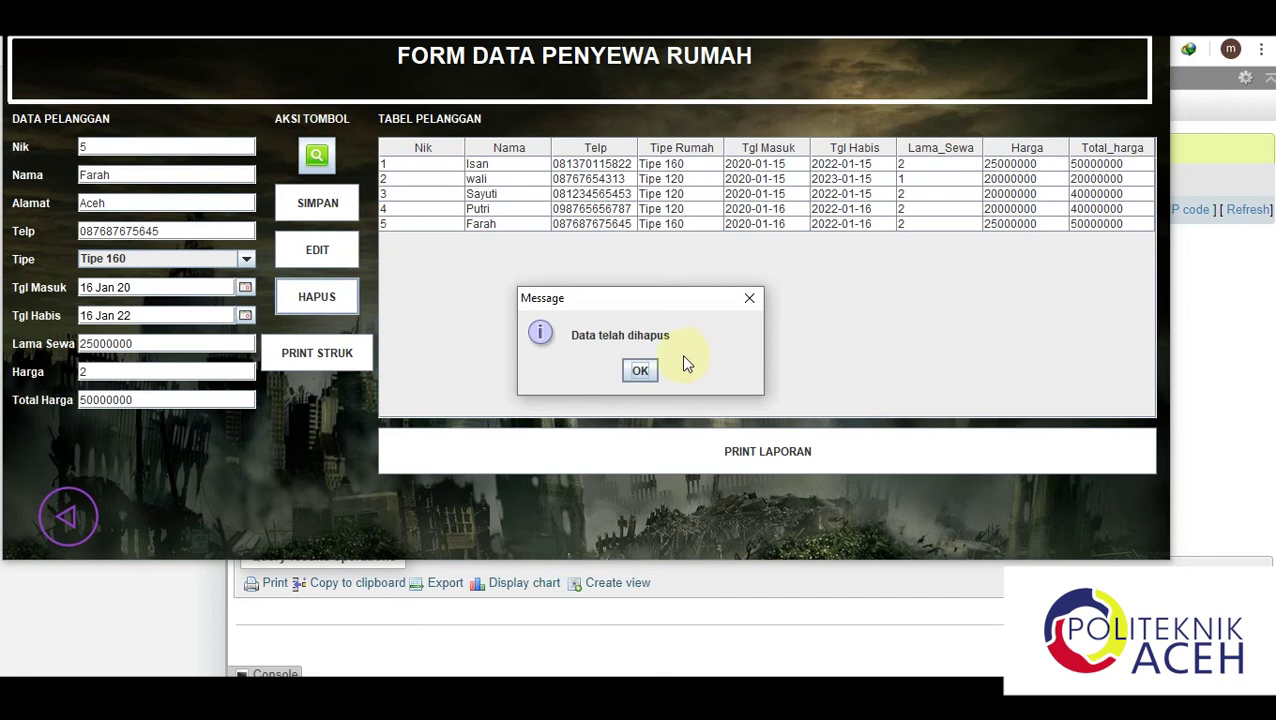
pyautogui.click(648, 369)
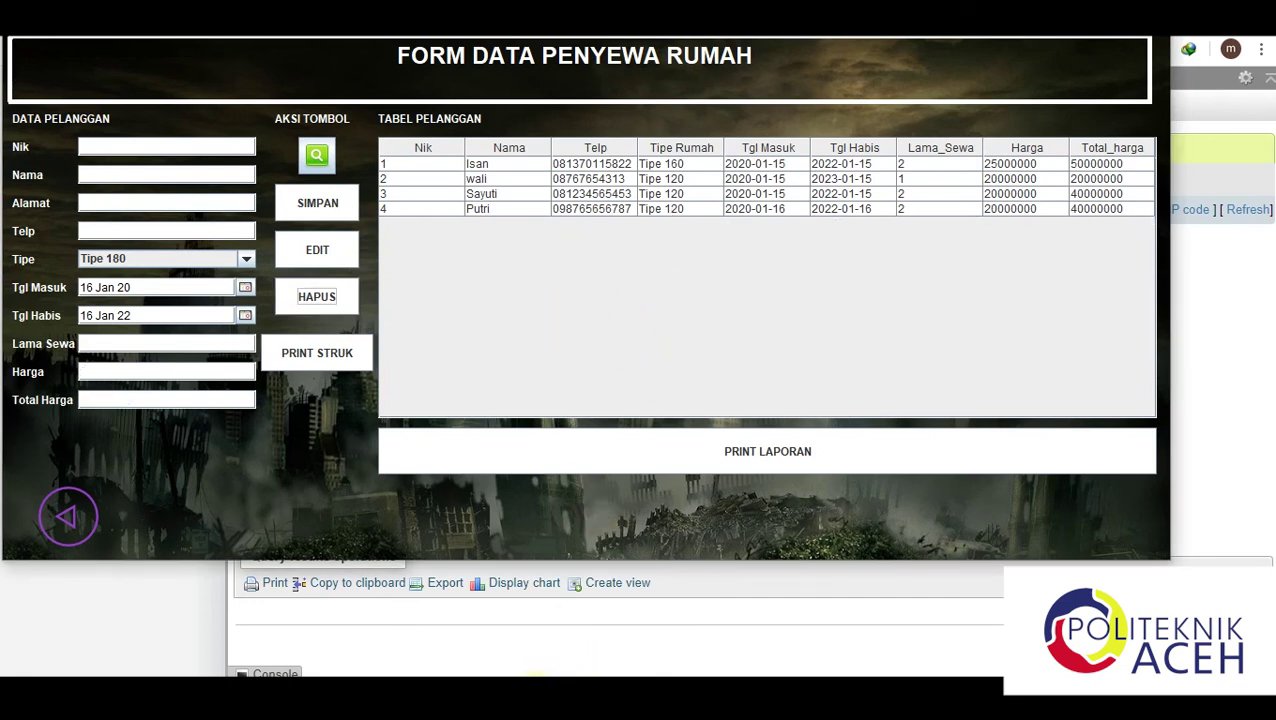
# Switch to phpMyAdmin and reload the data_pelanggan rows to check the customer deletion
pyautogui.hotkey('alt', 'Tab')
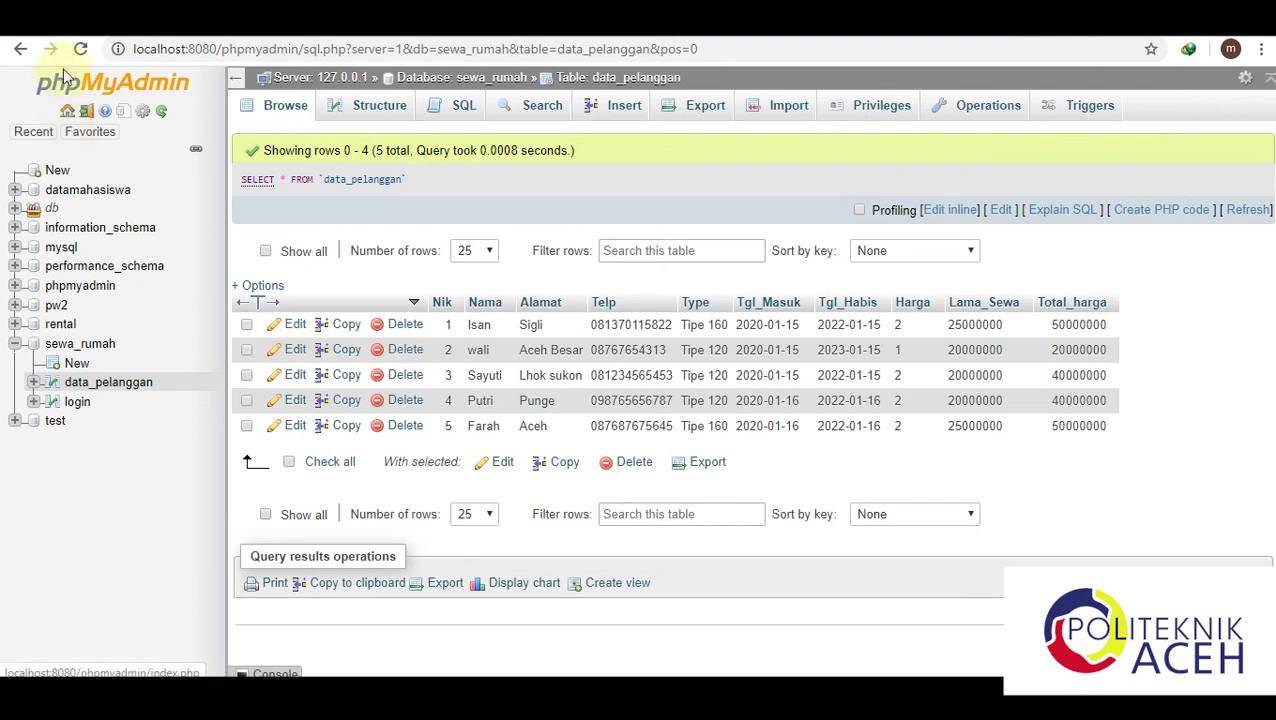
pyautogui.click(80, 49)
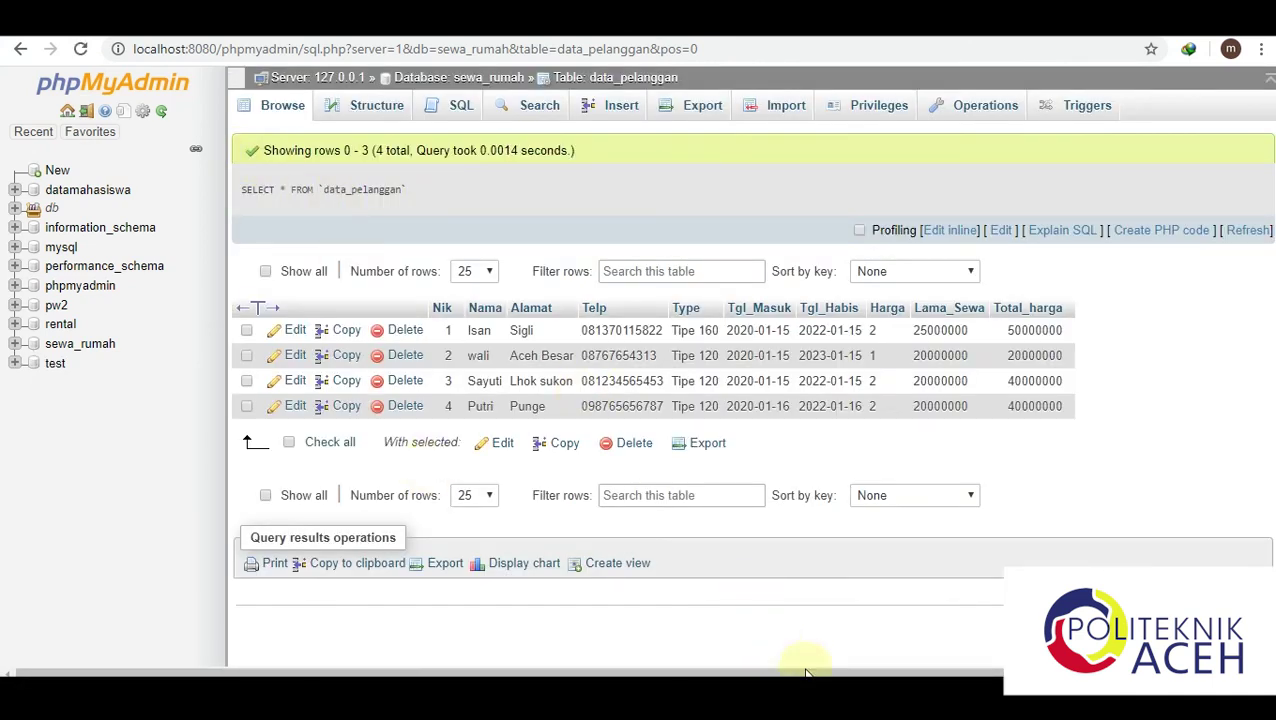
# Return to the rental form and load the fourth customer's record by its Nik
pyautogui.click(580, 695)
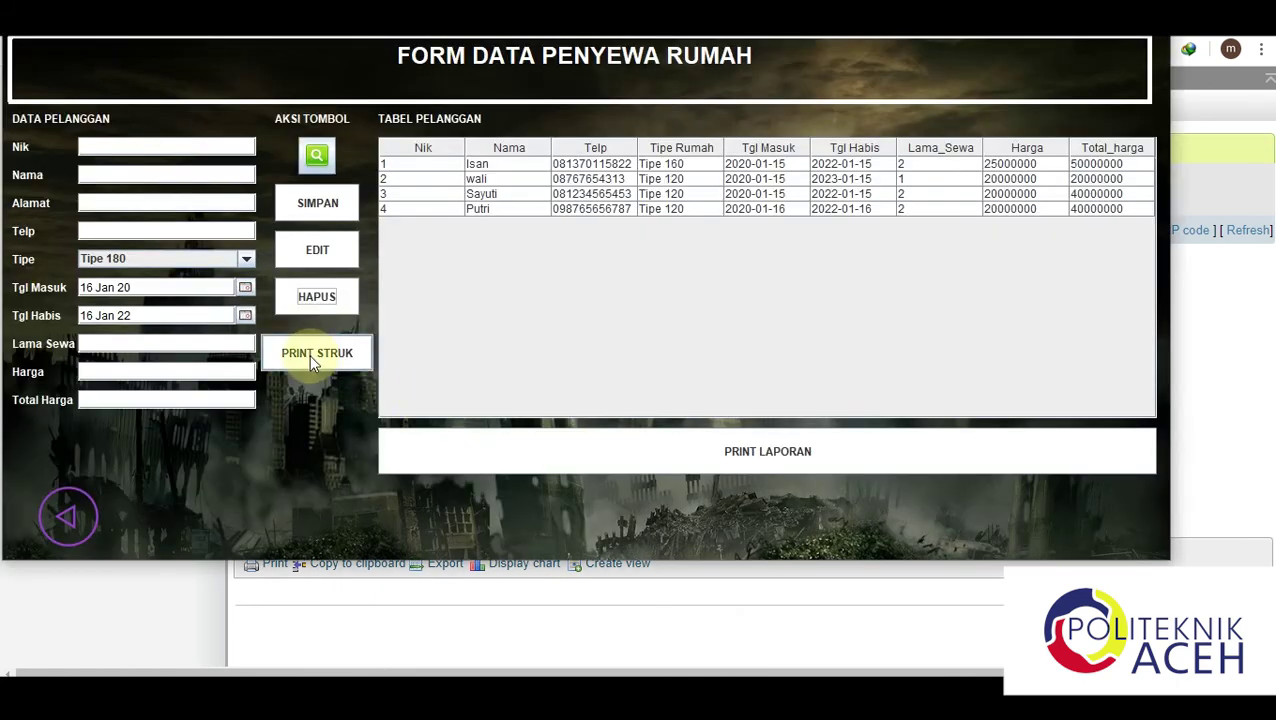
pyautogui.click(157, 146)
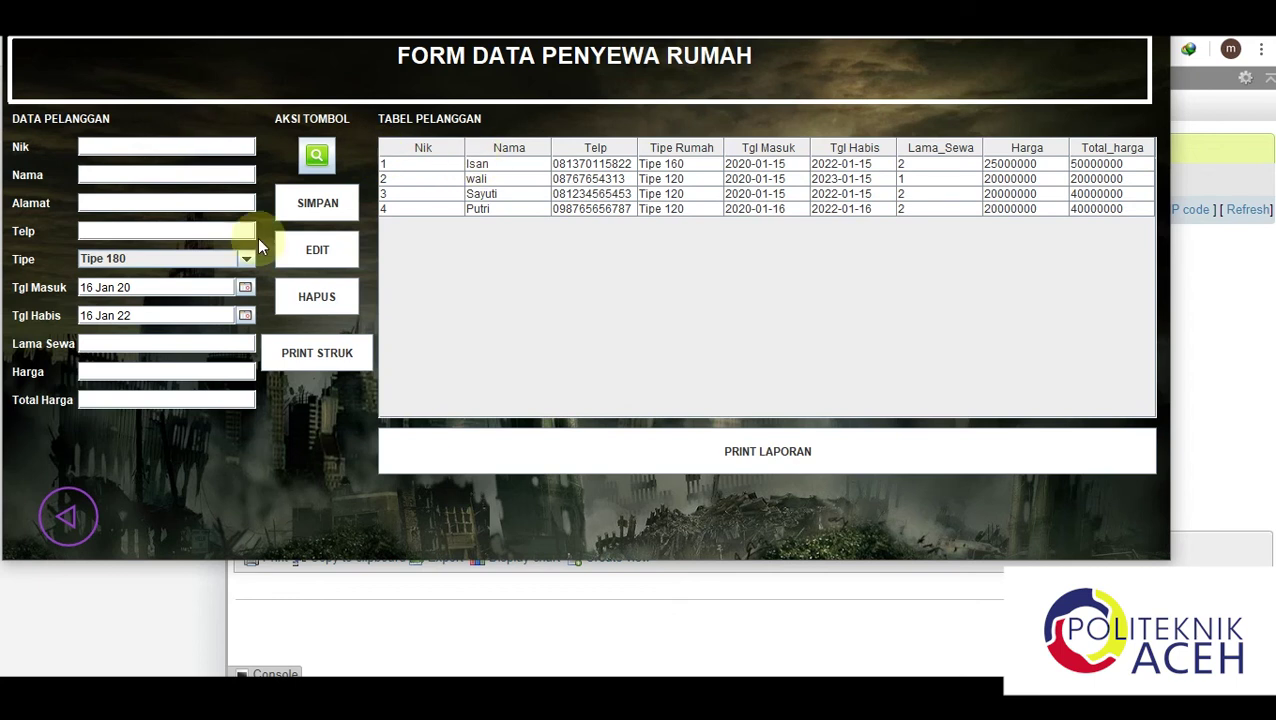
pyautogui.write('4')
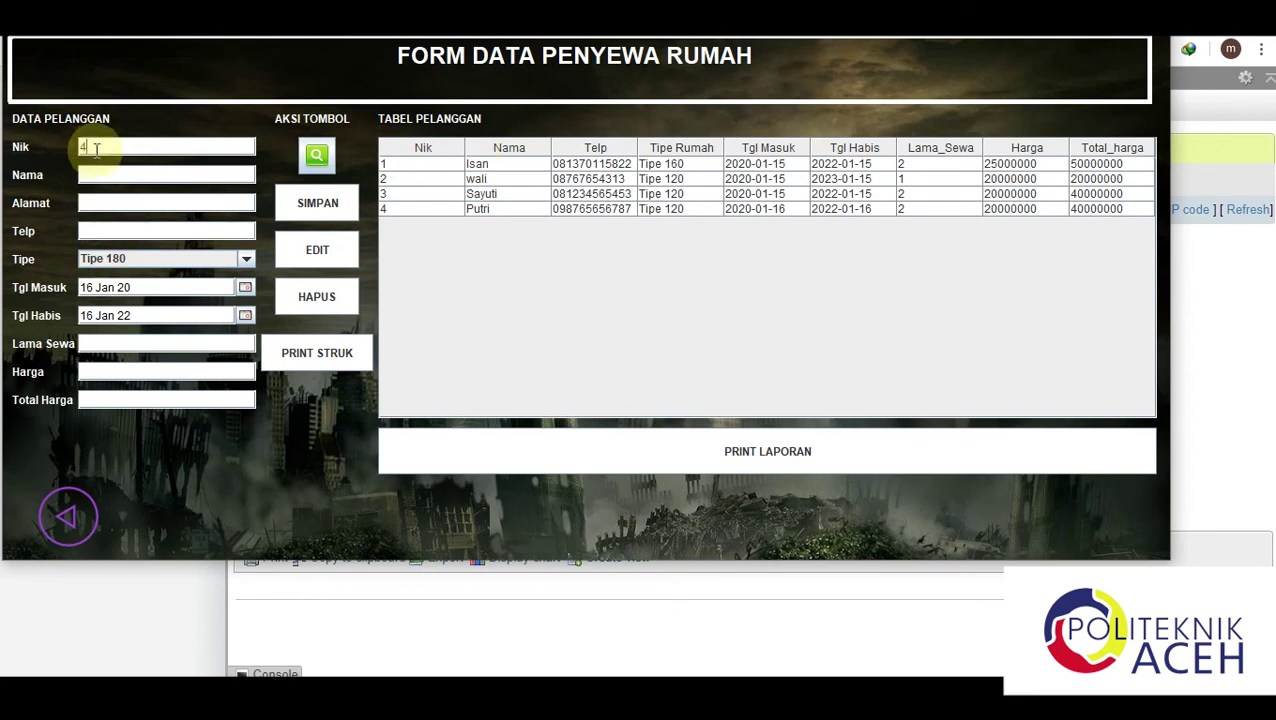
pyautogui.click(318, 162)
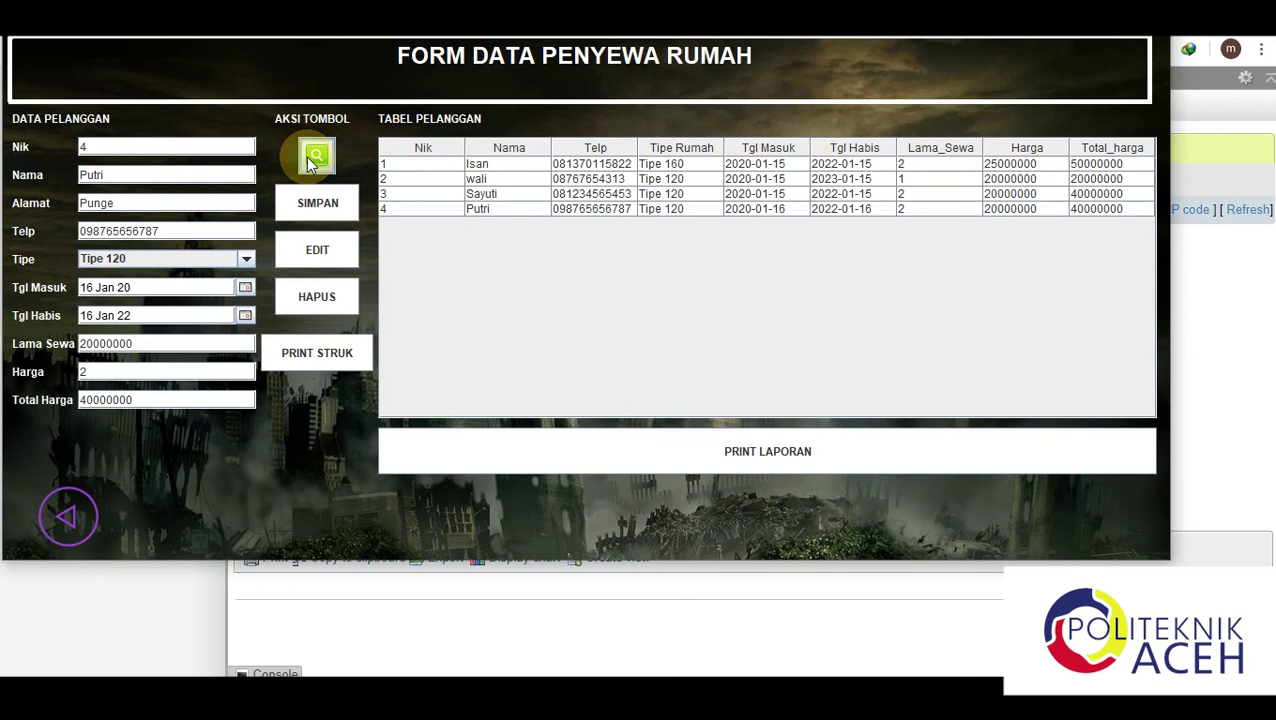
# Print the loaded customer's receipt with Adobe PDF and save it on the Desktop under the customer's first name
pyautogui.click(317, 353)
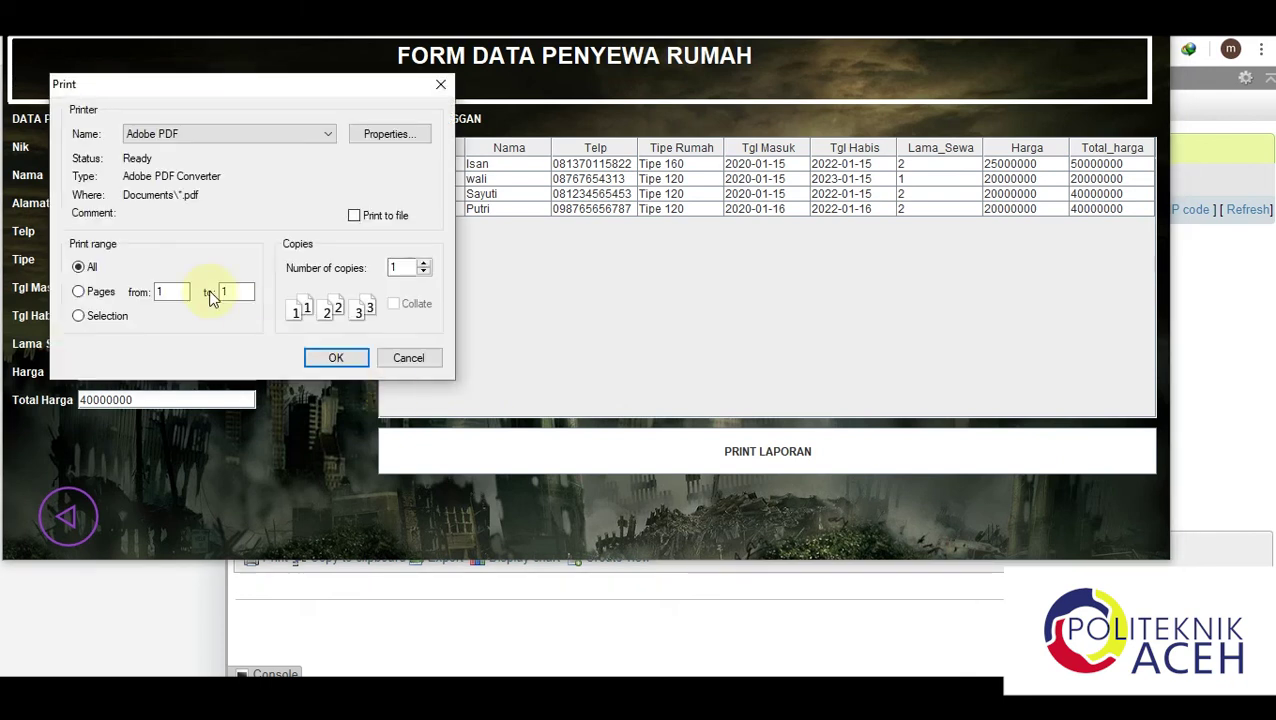
pyautogui.click(318, 359)
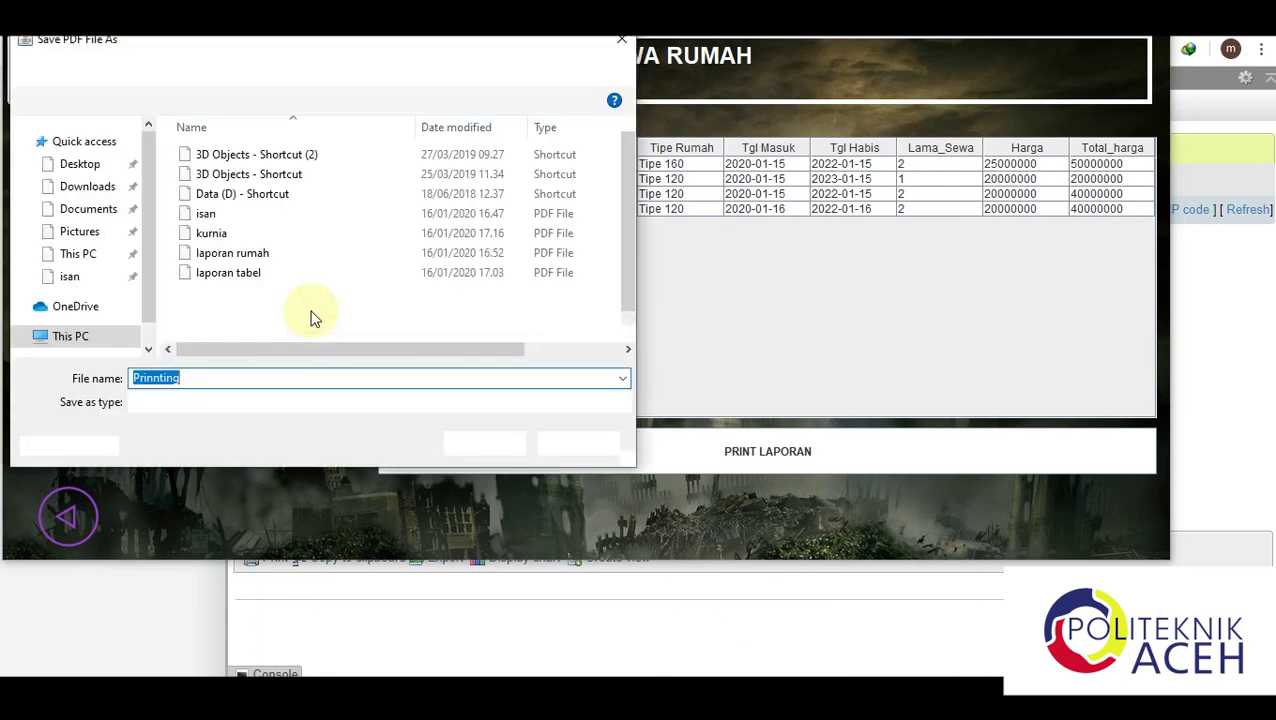
pyautogui.write('putri')
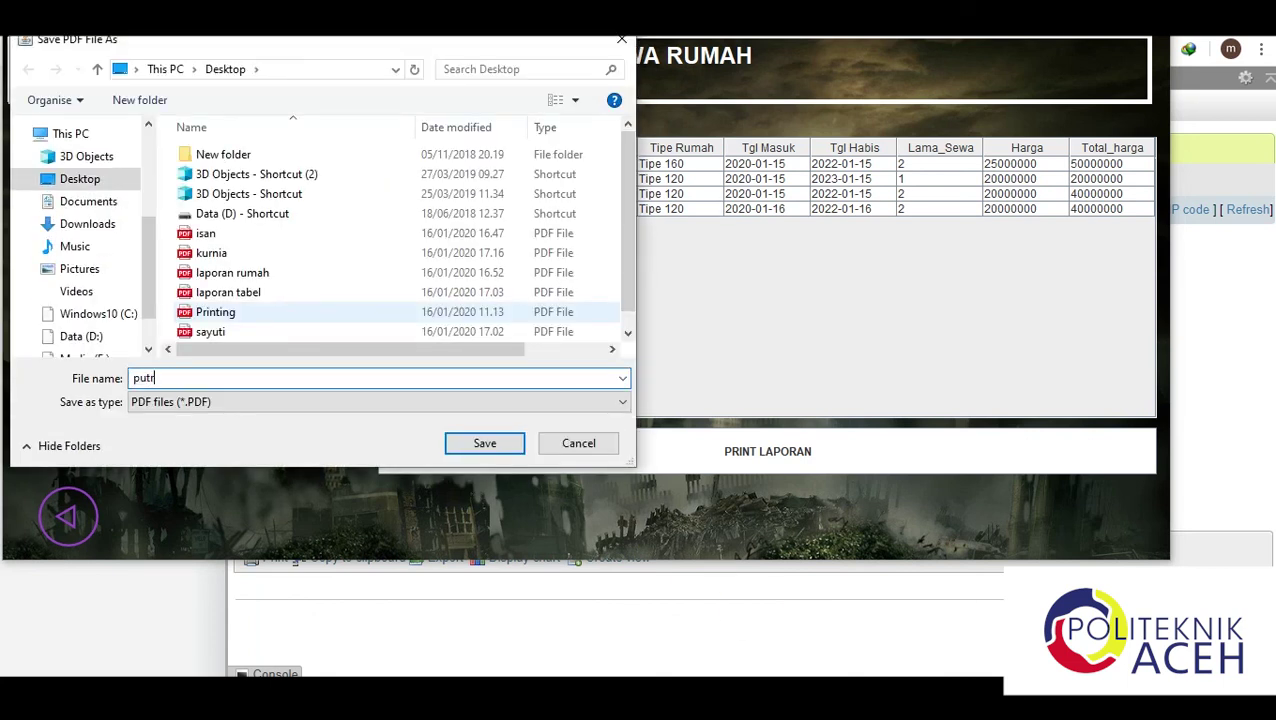
pyautogui.click(480, 444)
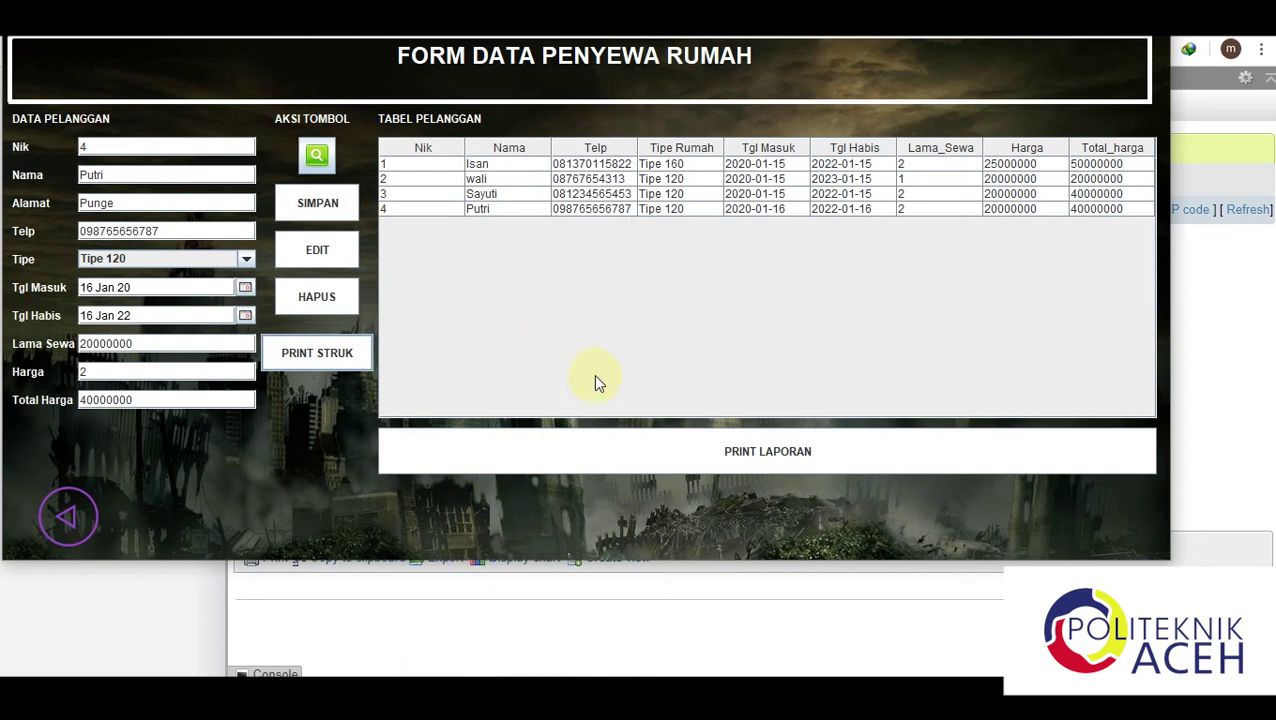
# Open the saved receipt PDF and examine the customer's printed rental details
pyautogui.click(795, 440)
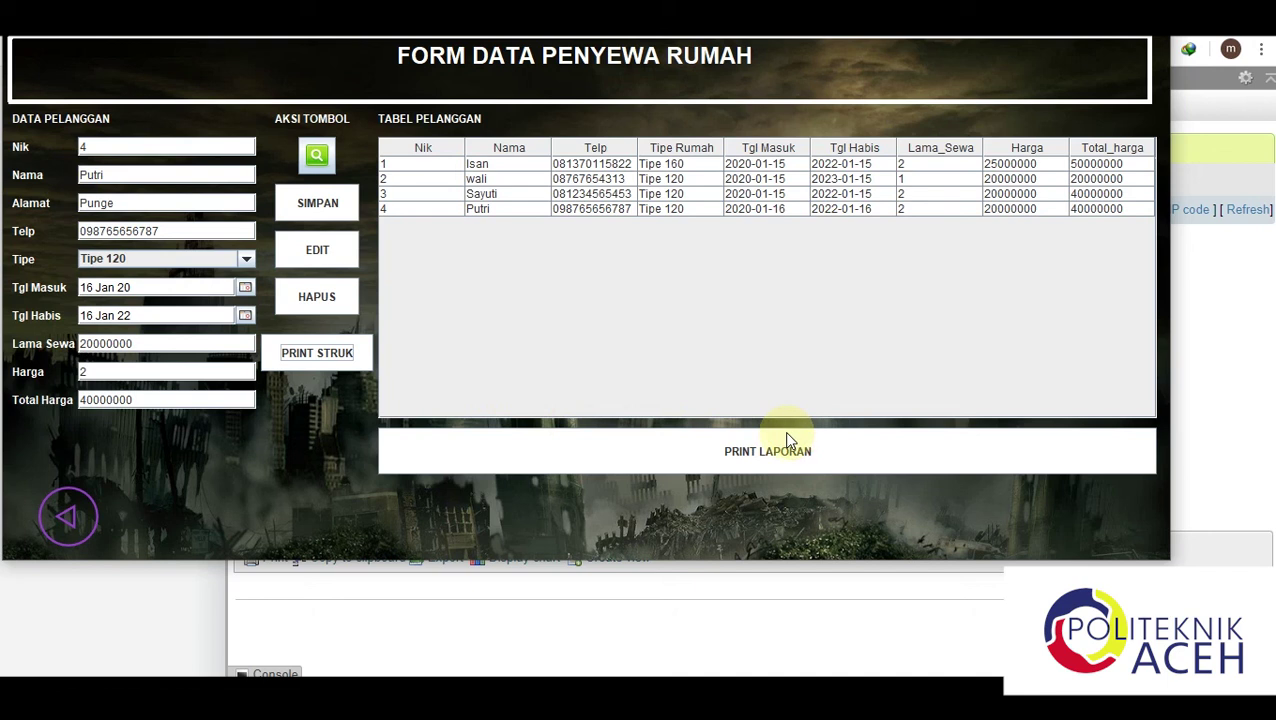
pyautogui.moveTo(438, 676)
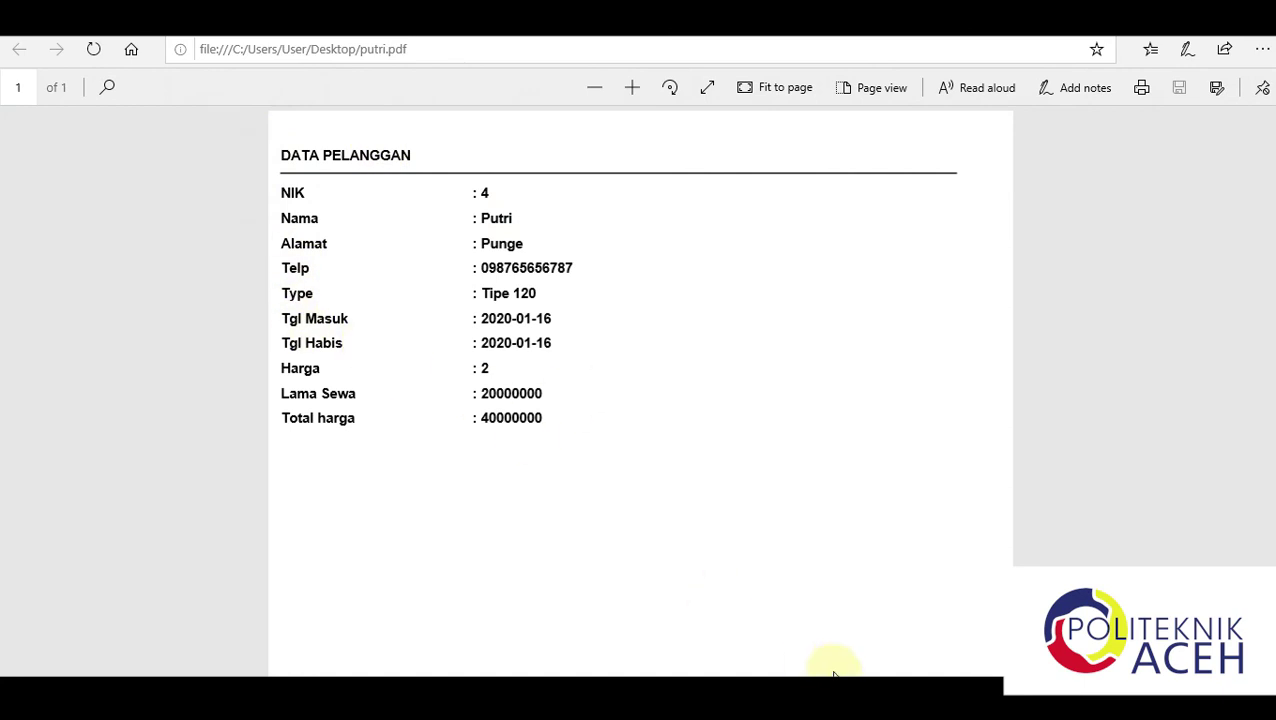
# Switch back to the rental form and print the customer table report with Adobe PDF, saving it on the Desktop as "laporan tabel2"
pyautogui.hotkey('alt', 'Tab')
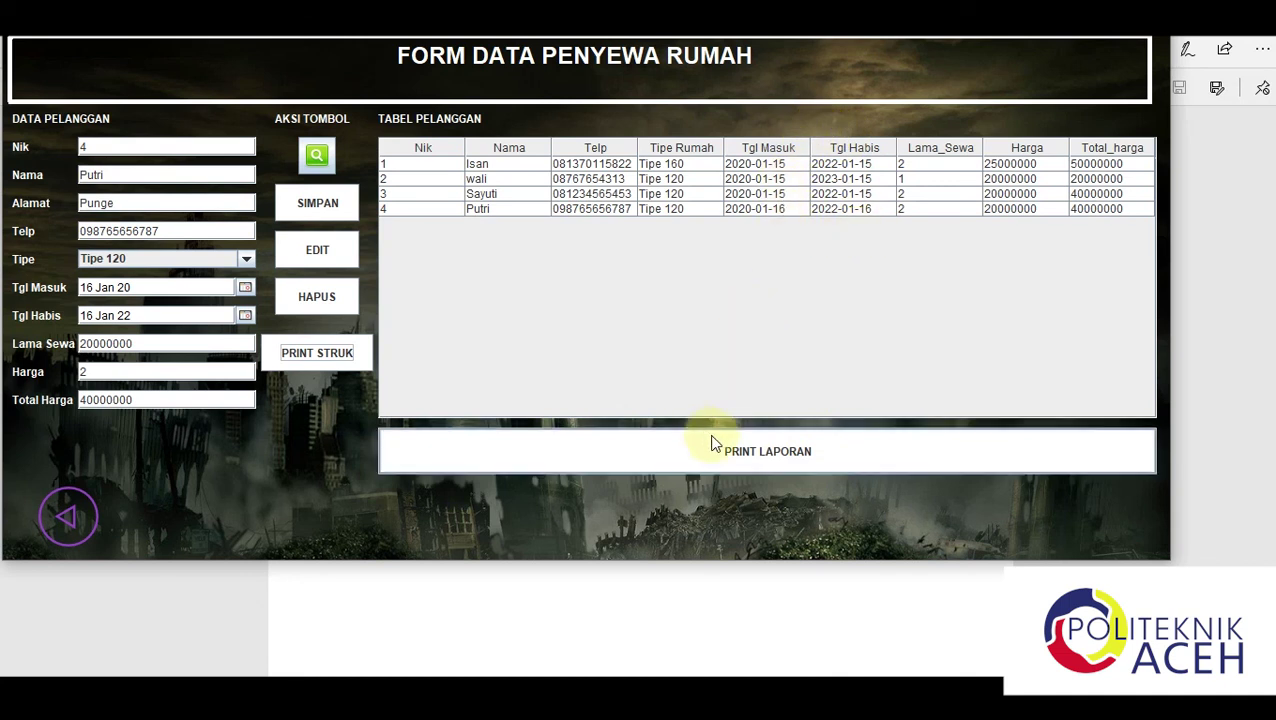
pyautogui.click(752, 453)
pyautogui.click(643, 458)
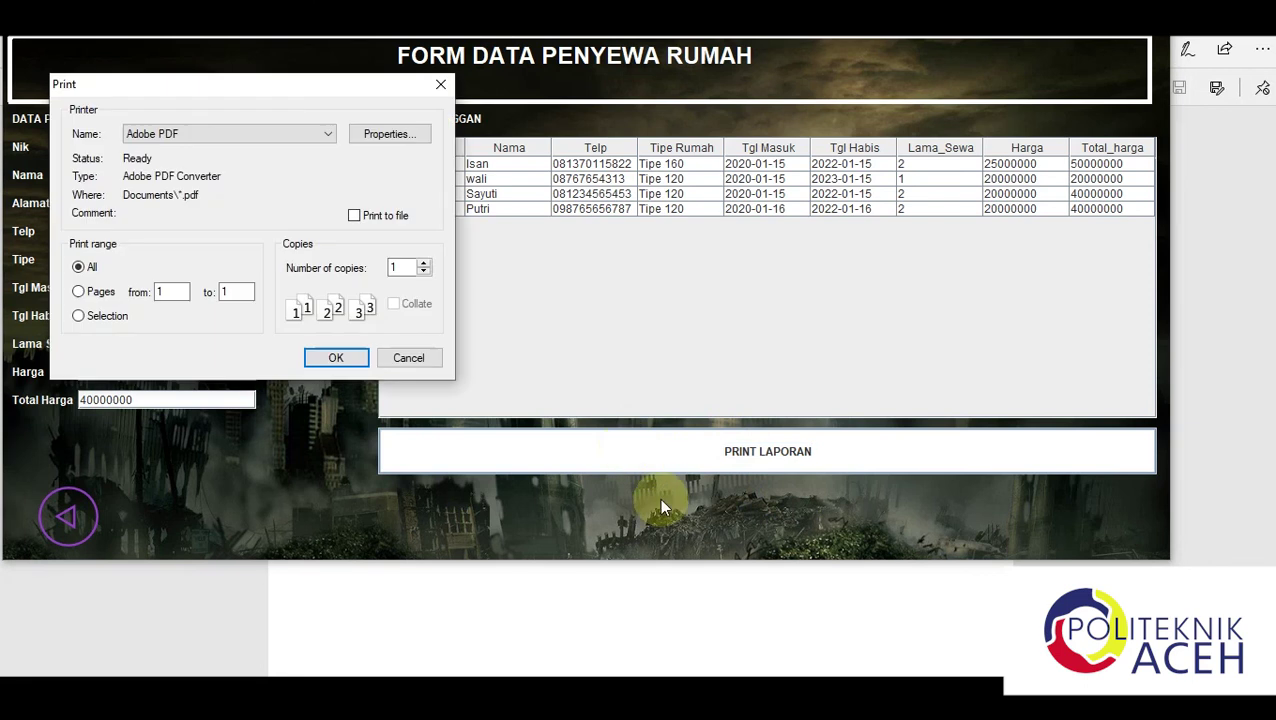
pyautogui.click(335, 359)
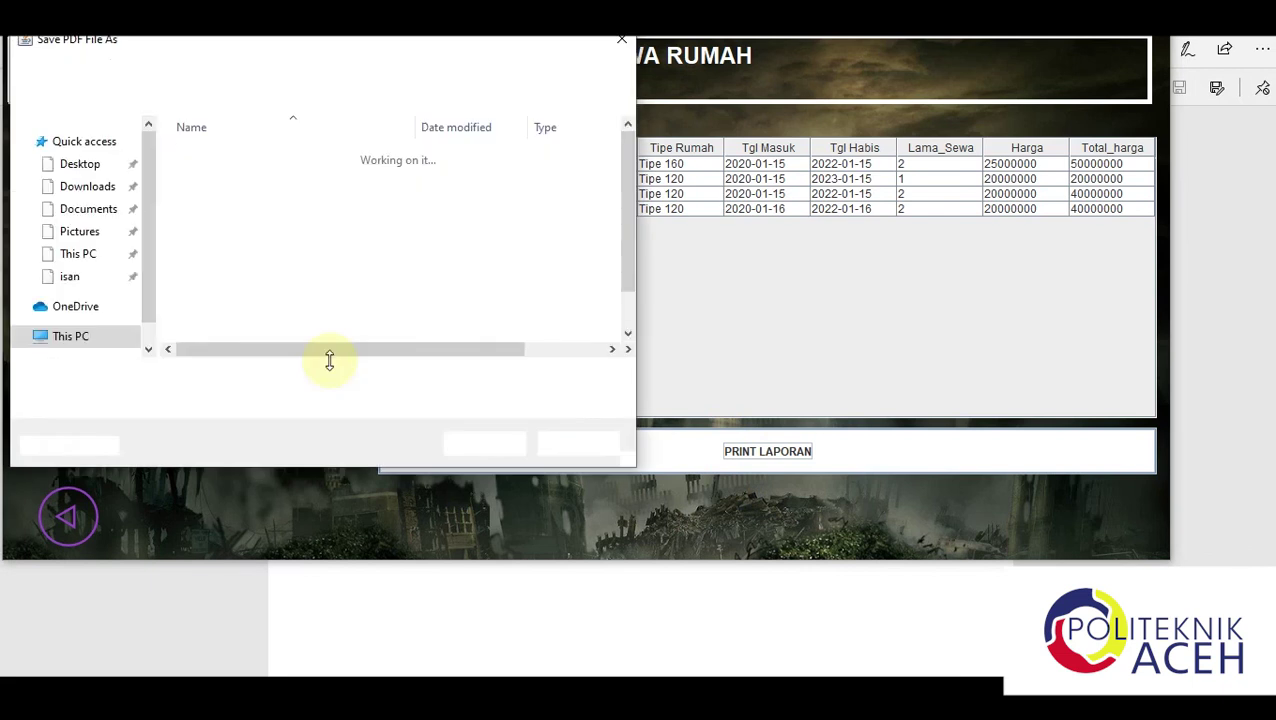
pyautogui.press('BackSpace')
pyautogui.write('lapo')
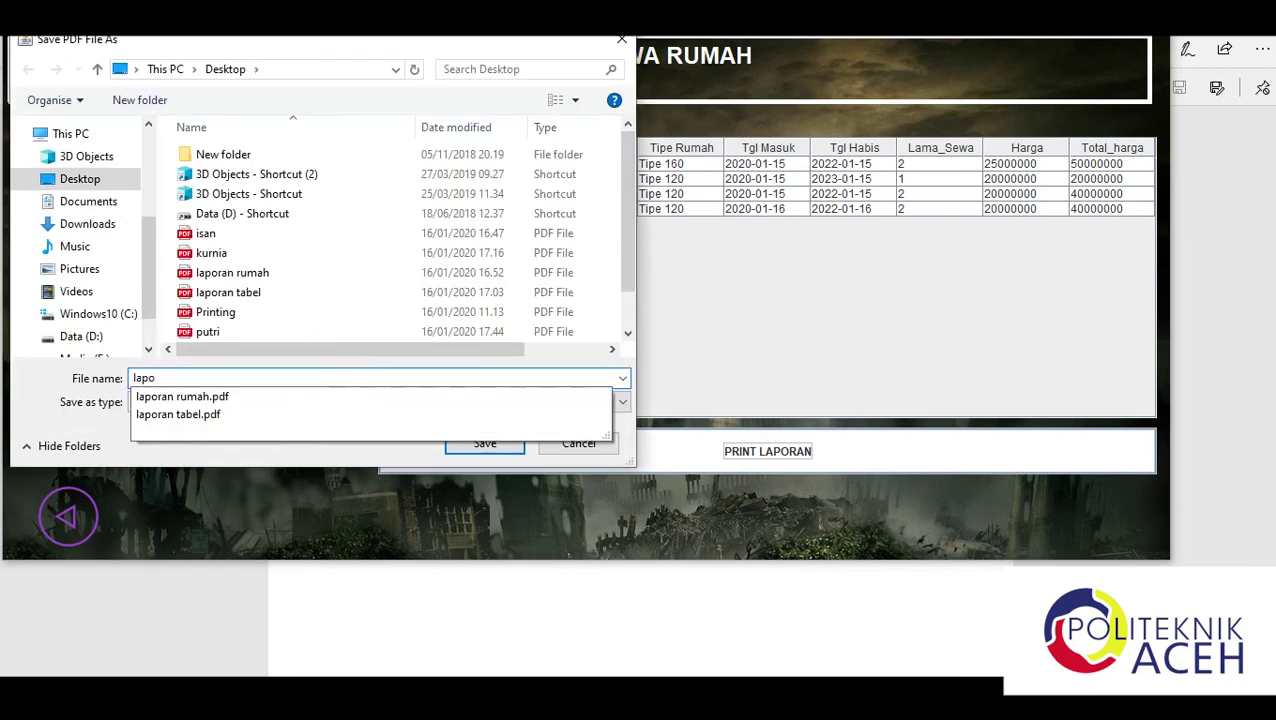
pyautogui.write('ran tabel2')
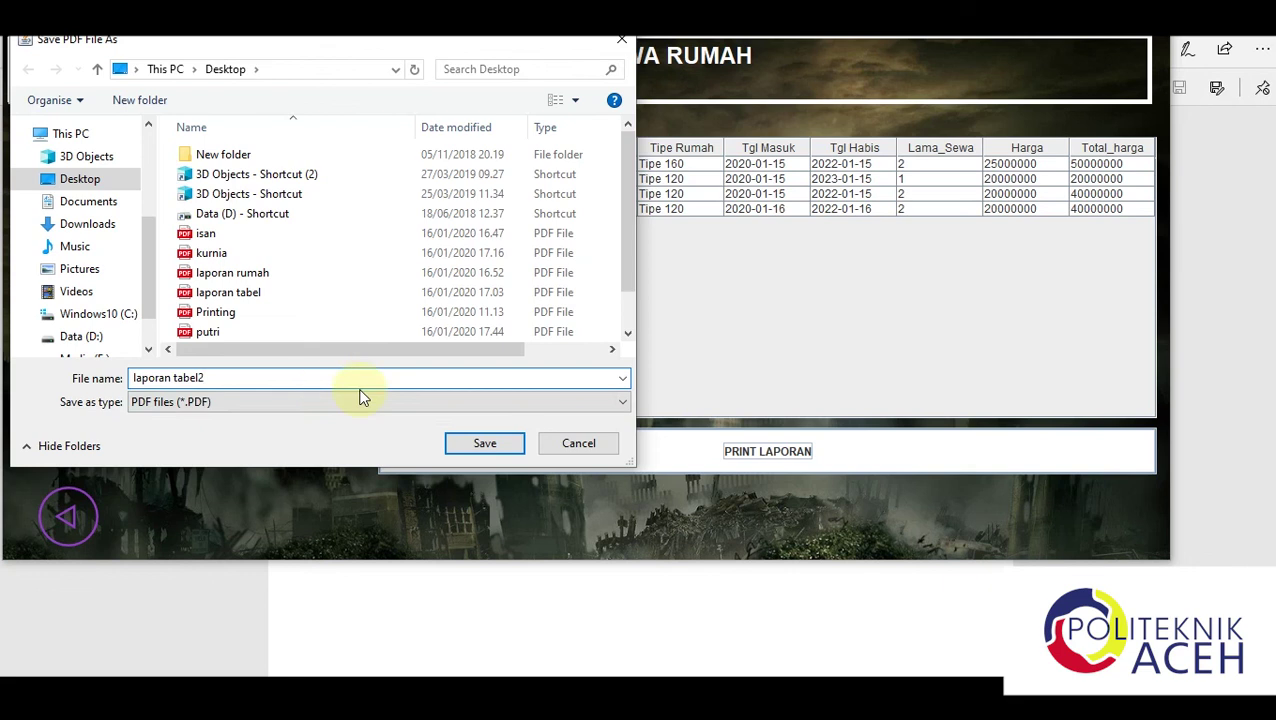
pyautogui.click(468, 446)
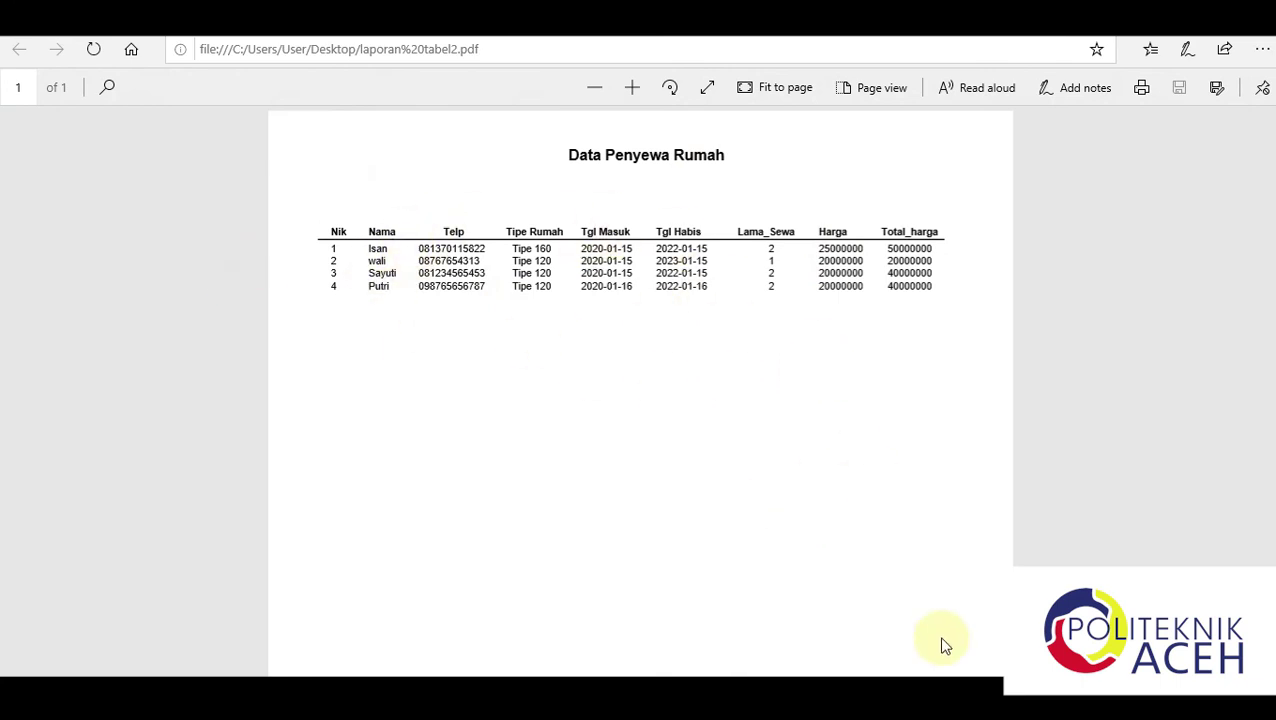
# Return to the rental application's main menu and open the About Me page
pyautogui.hotkey('alt', 'Tab')
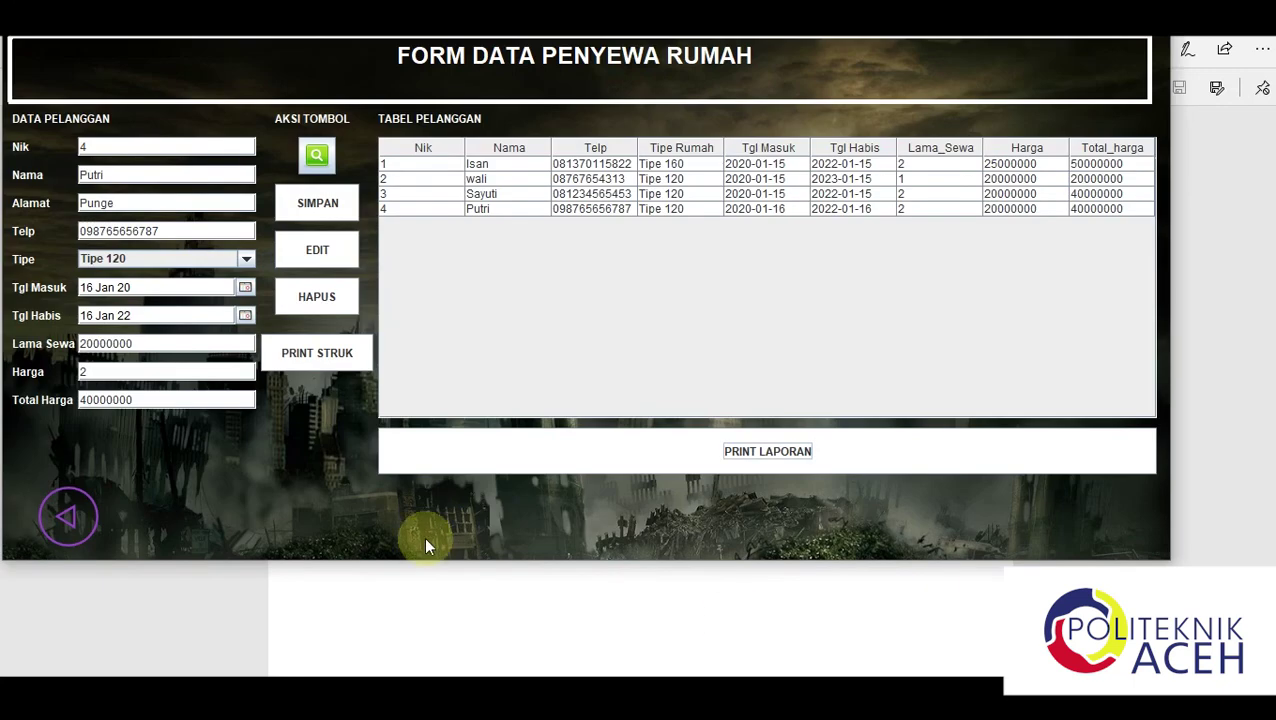
pyautogui.click(63, 511)
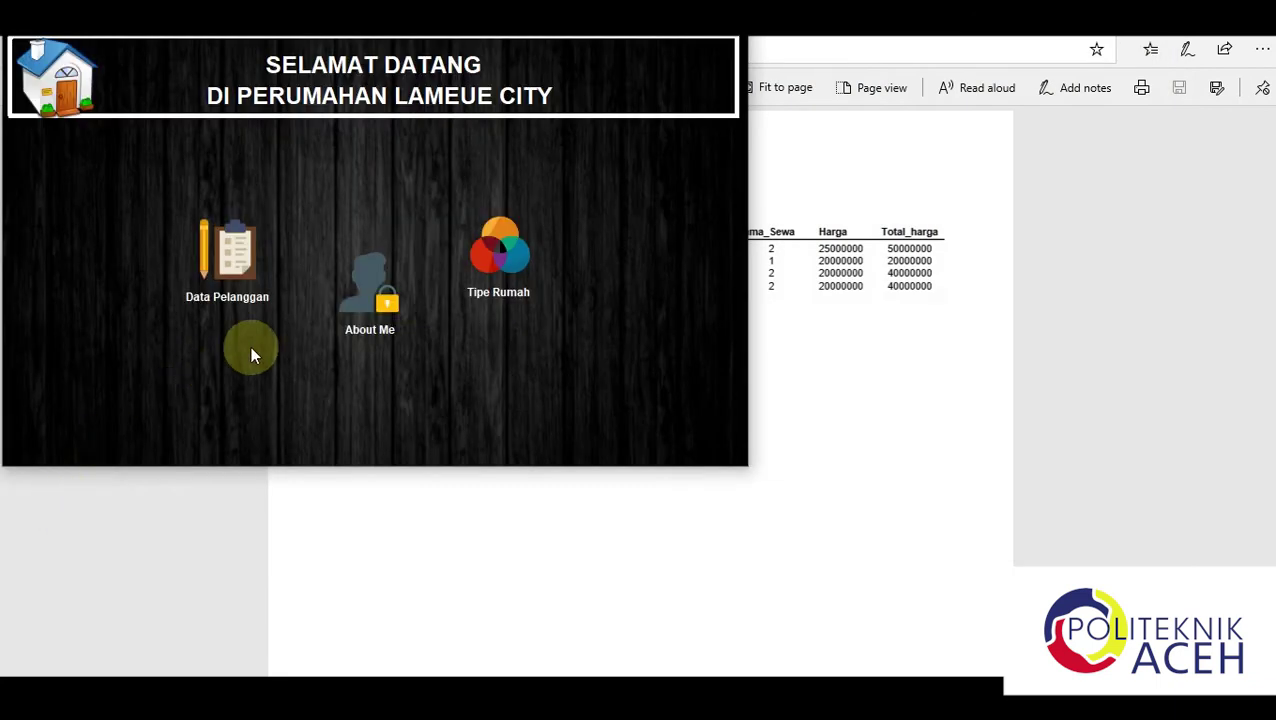
pyautogui.click(366, 292)
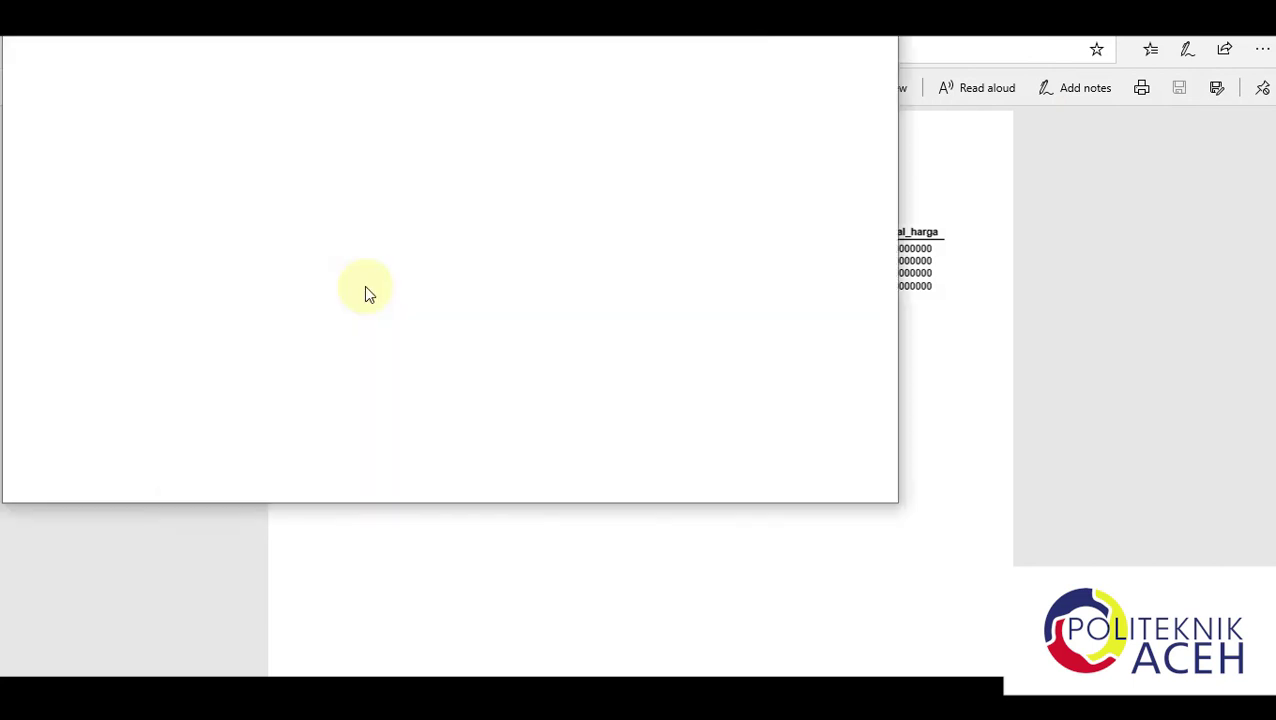